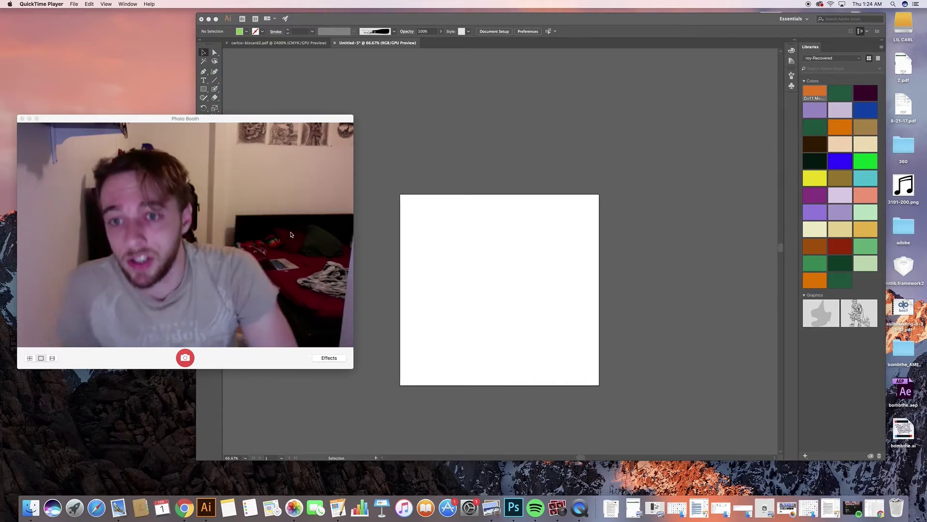
Draw a blue swirl-pattern rectangle covering the whole artboard.
click(386, 230)
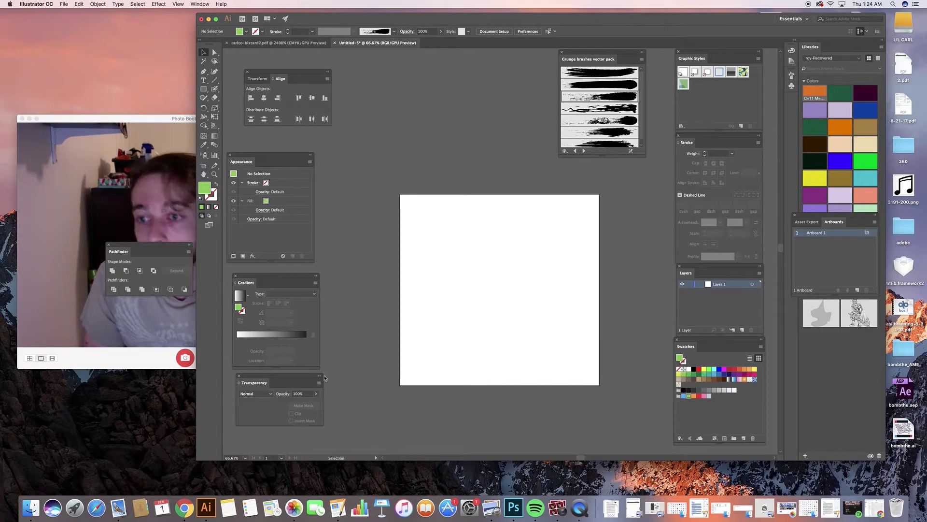
drag(145, 119, 138, 84)
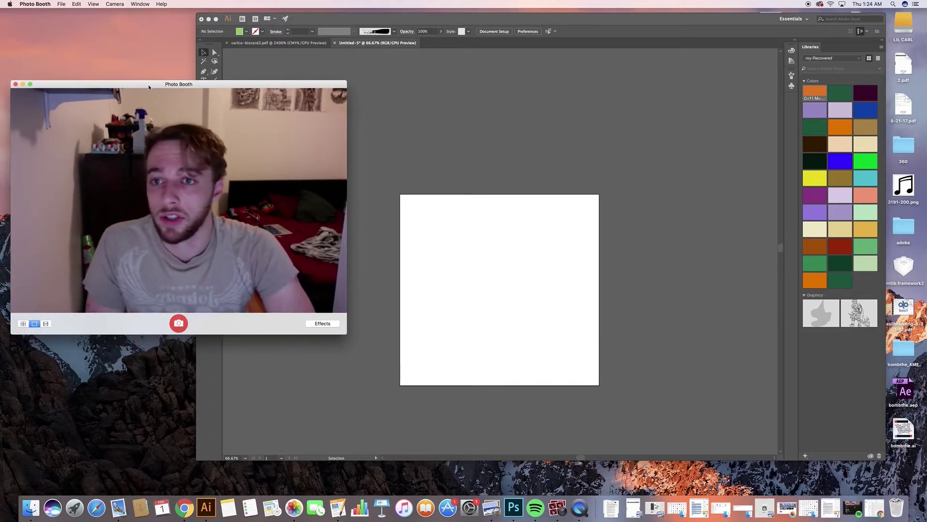
double_click(329, 84)
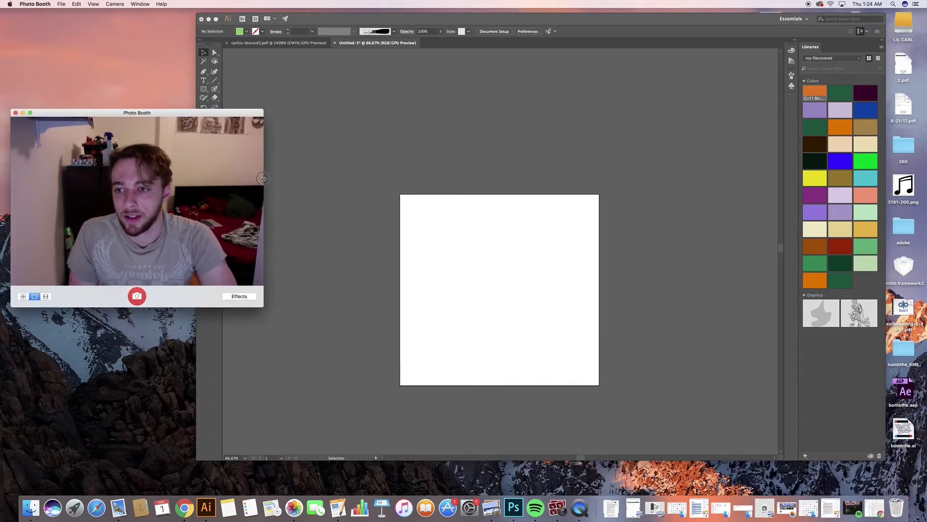
click(338, 180)
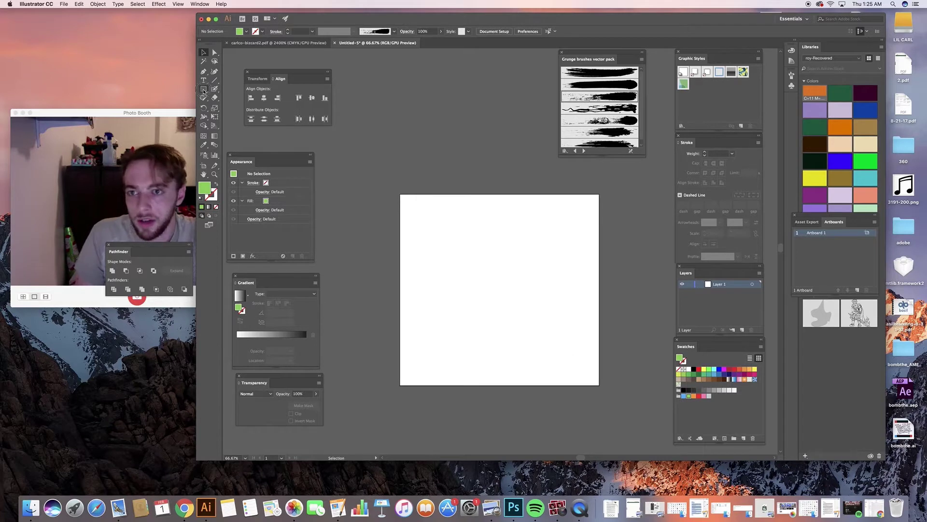
key(m)
click(754, 380)
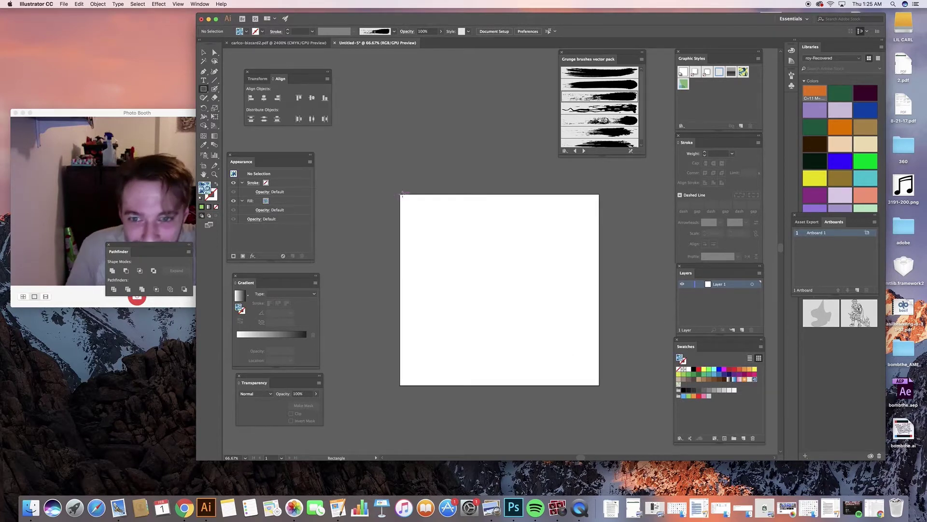
drag(400, 194, 599, 386)
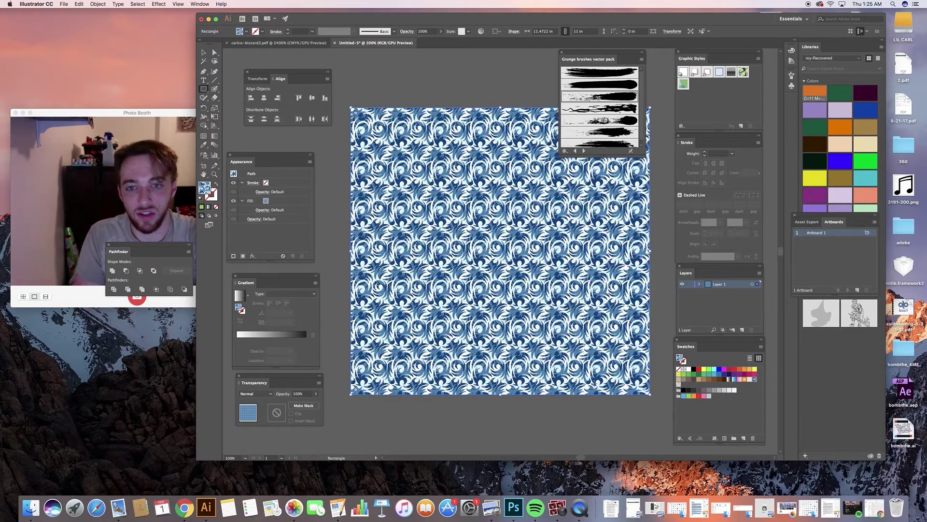
Draw a light green square in the centre of the pattern and select it.
key(v)
click(431, 82)
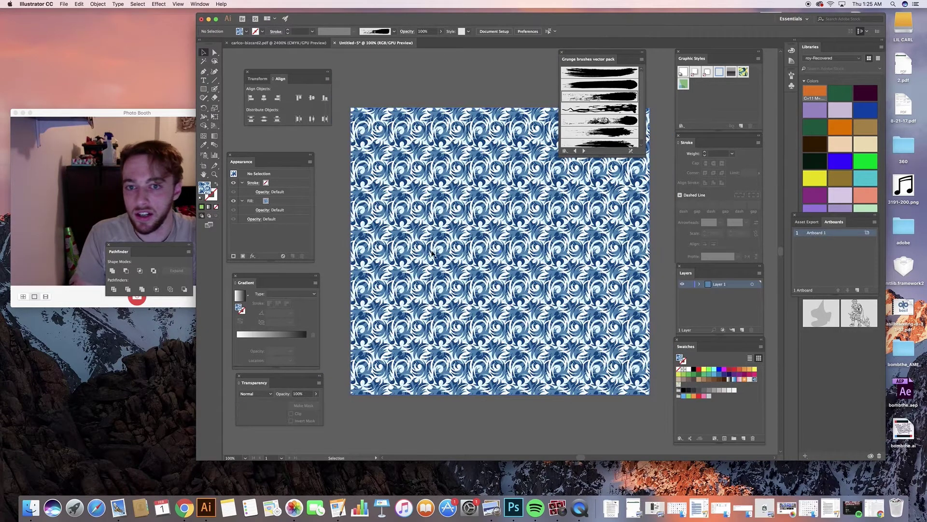
scroll(426, 264, up, 2)
scroll(426, 264, right, 1)
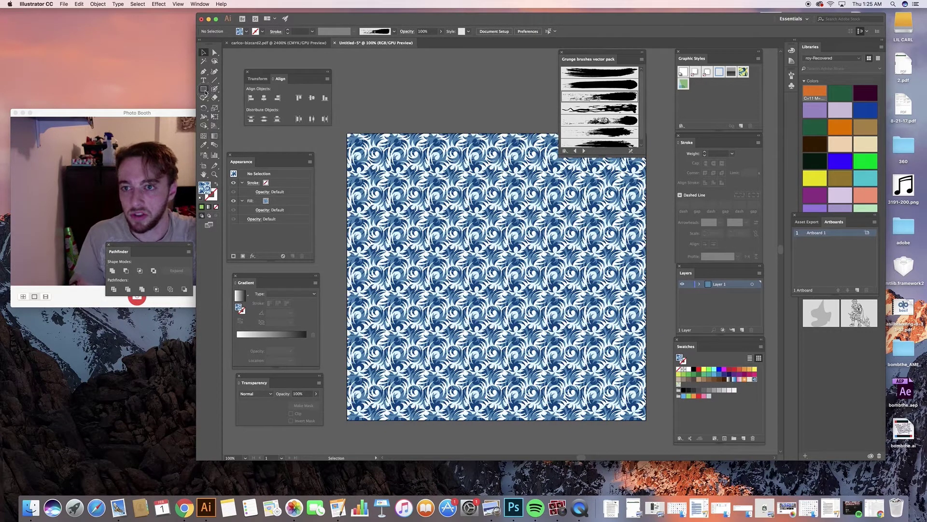
click(204, 89)
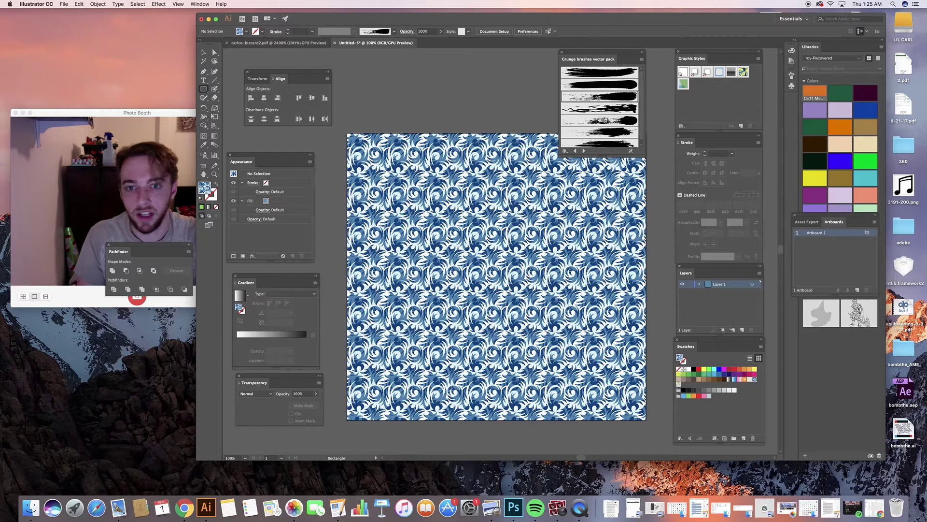
click(689, 396)
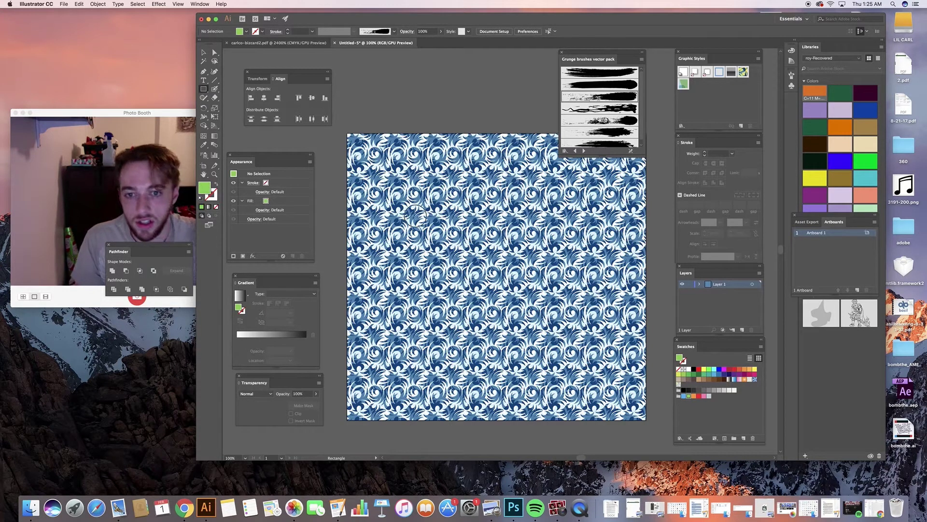
mouse_move(417, 216)
mouse_down()
mouse_move(505, 280)
mouse_move(536, 333)
mouse_move(568, 358)
mouse_up()
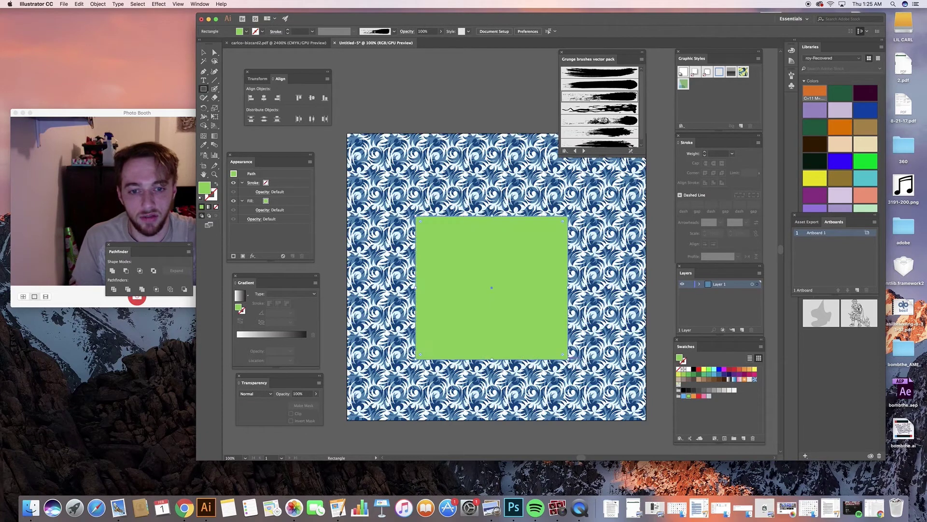
click(202, 53)
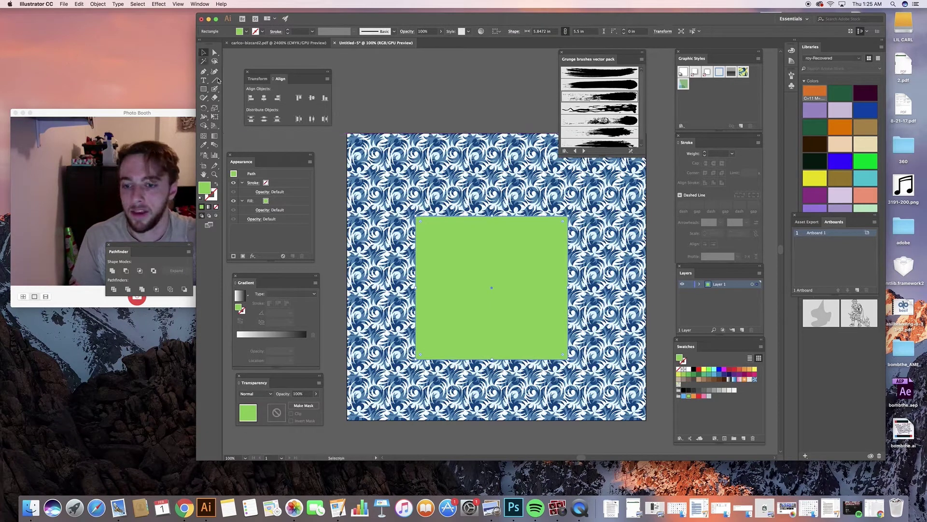
click(339, 212)
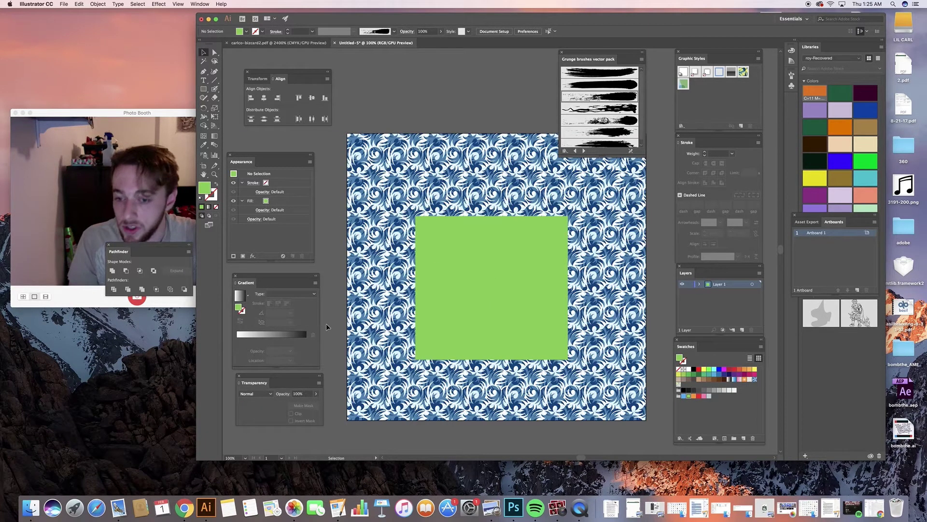
click(474, 264)
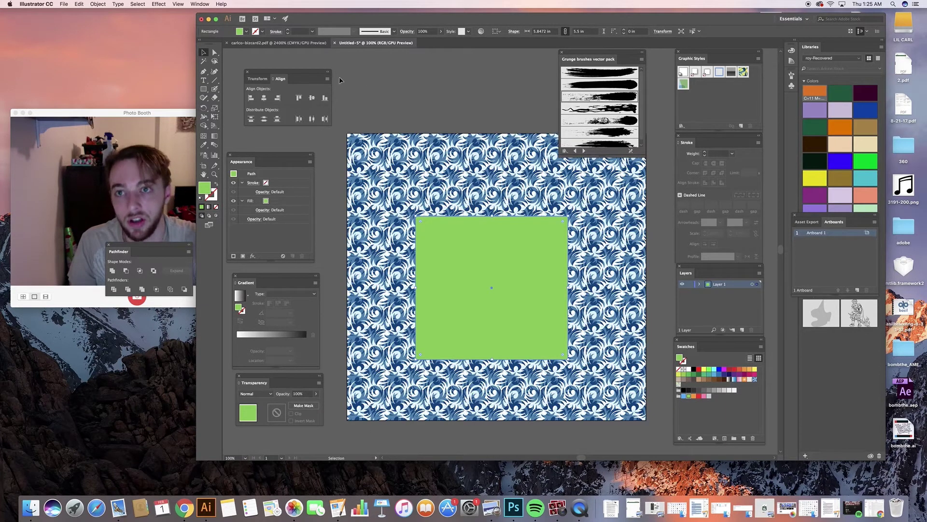
Make the green square an opacity mask in the Transparency panel.
click(199, 4)
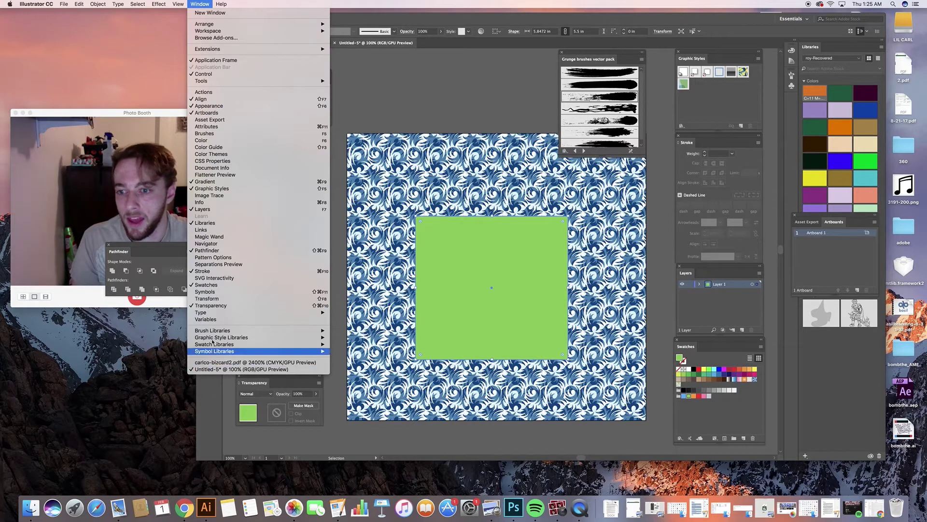
click(214, 306)
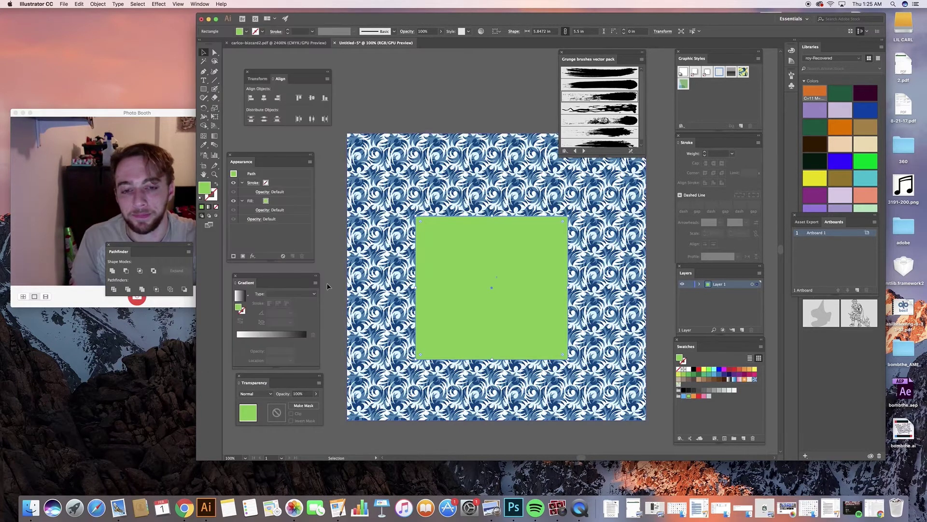
click(303, 406)
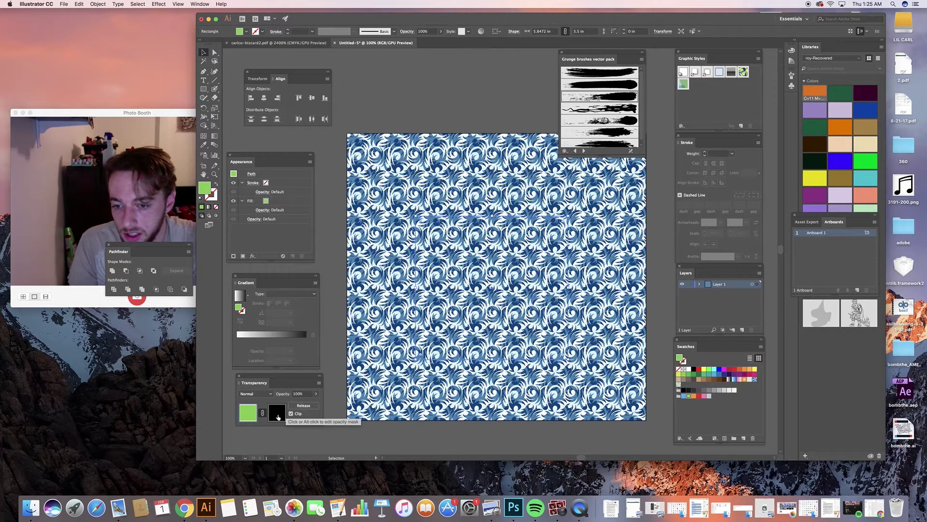
click(303, 406)
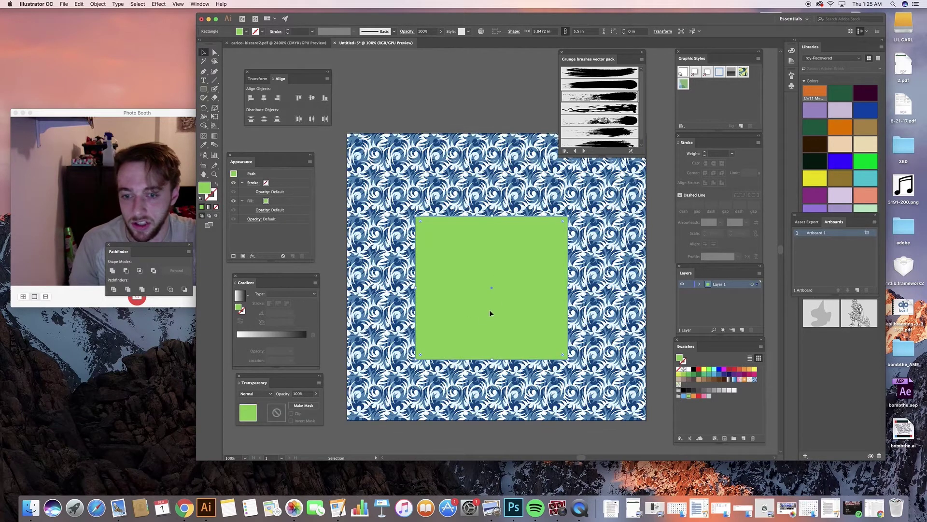
click(304, 405)
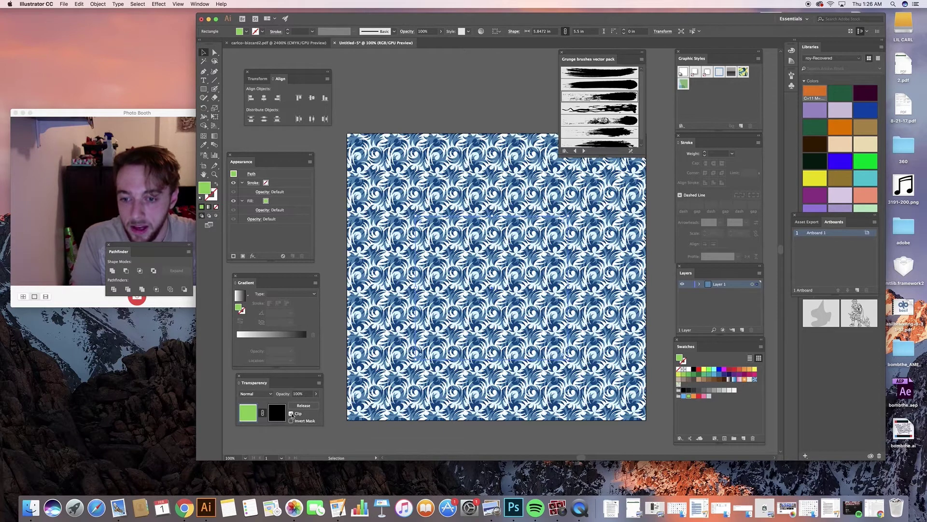
Turn off Clip, turn on Invert Mask, and open the mask for editing.
click(291, 414)
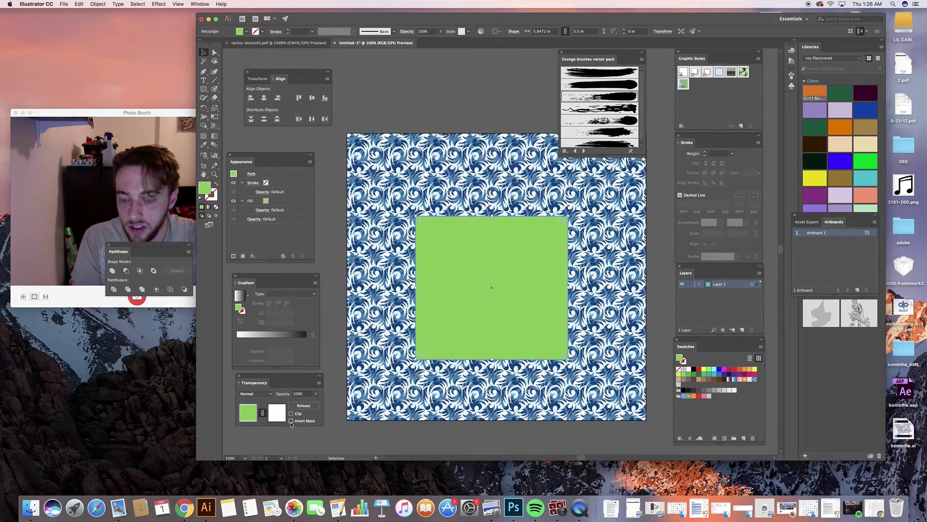
click(291, 421)
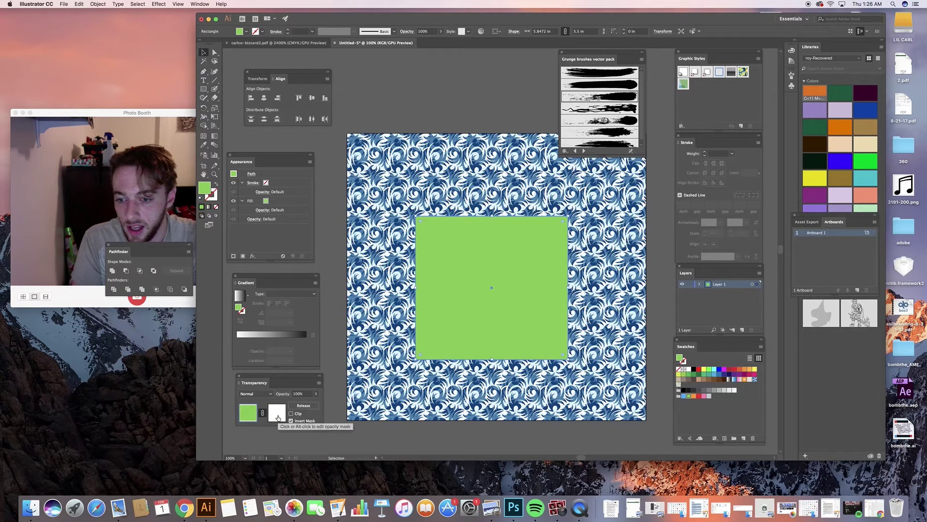
click(278, 416)
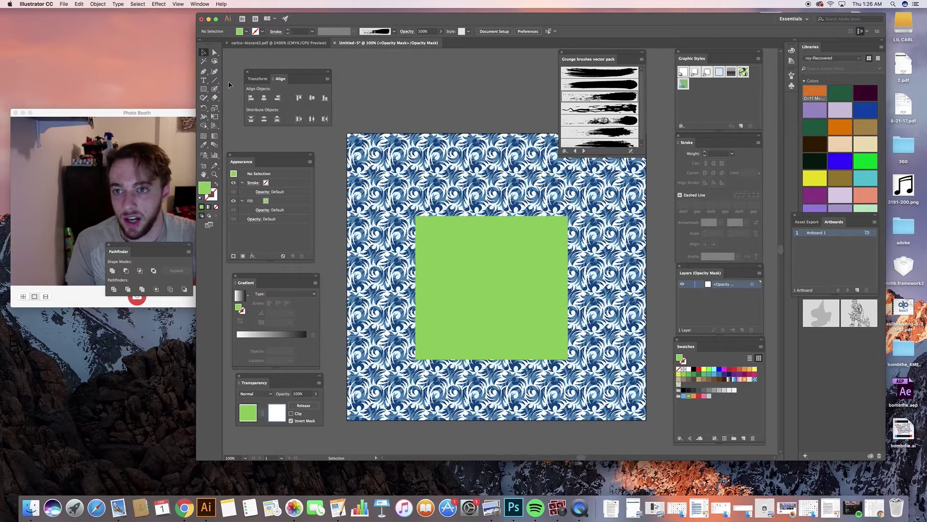
click(203, 80)
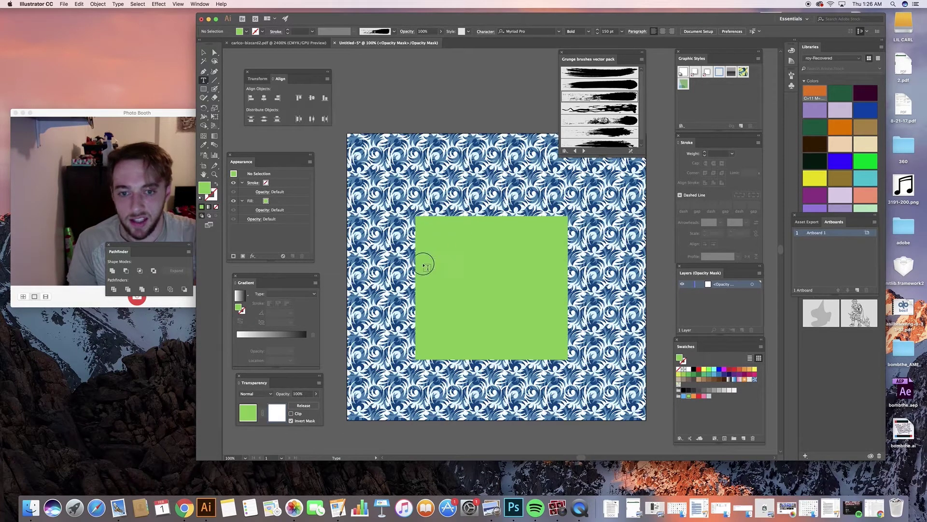
Add white 80 pt 'awesome' text in a text box across the green square.
drag(424, 264, 555, 329)
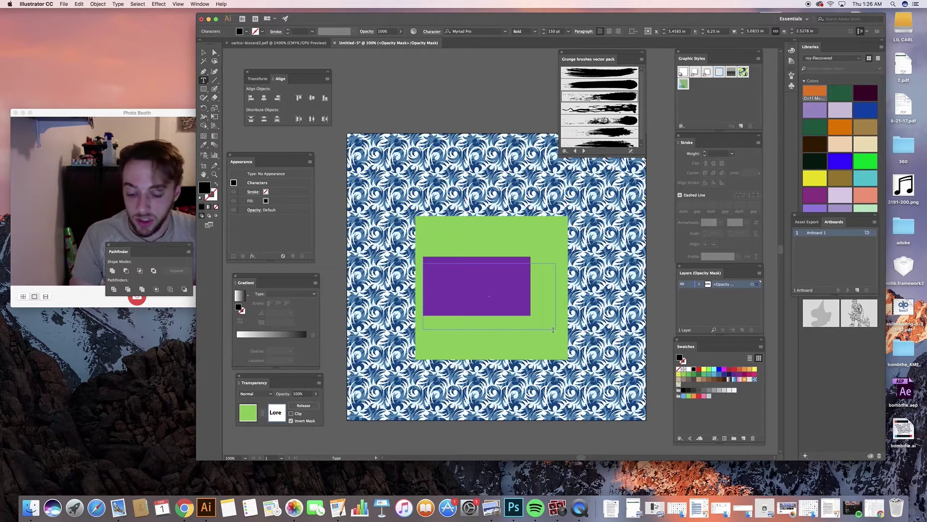
text(a)
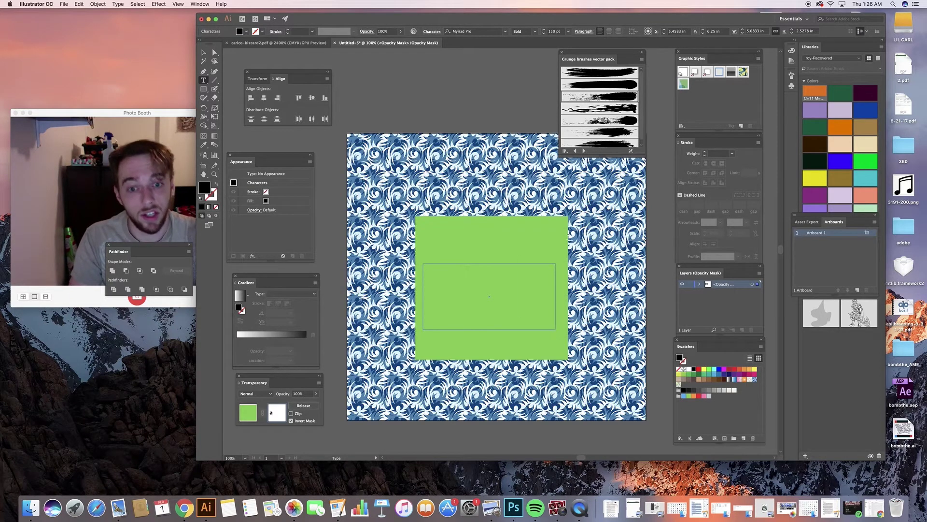
click(204, 53)
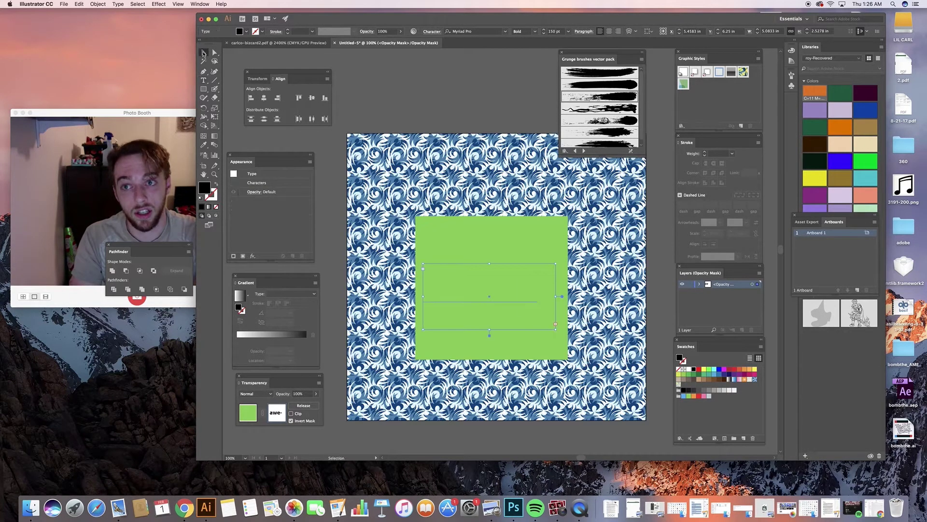
click(691, 369)
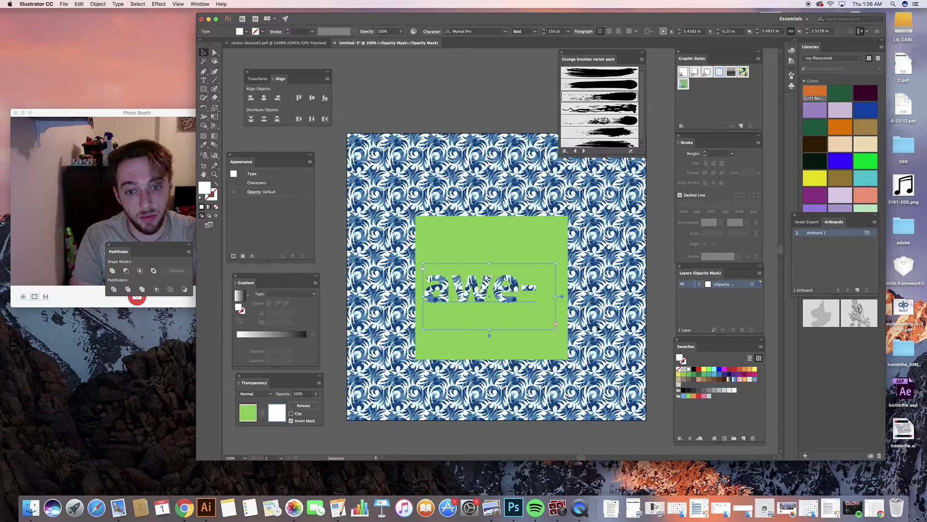
drag(489, 333, 481, 452)
click(556, 31)
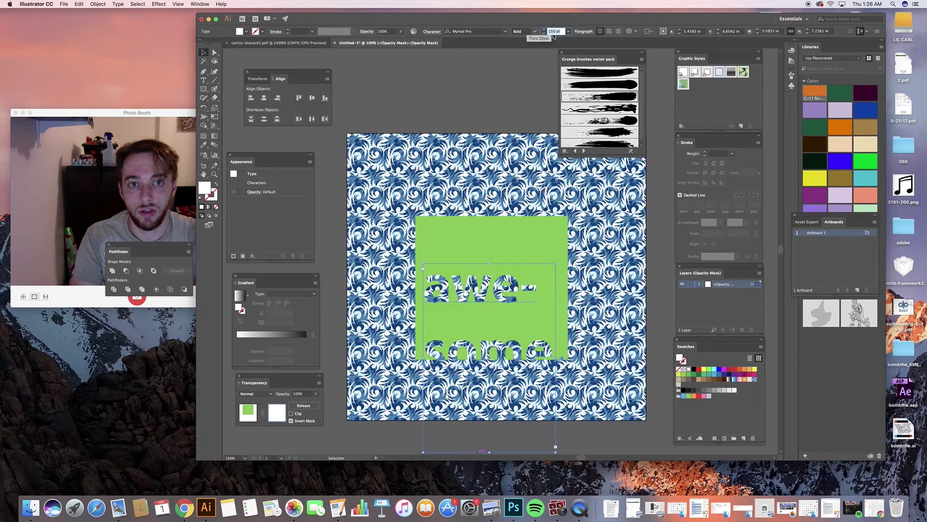
text(80)
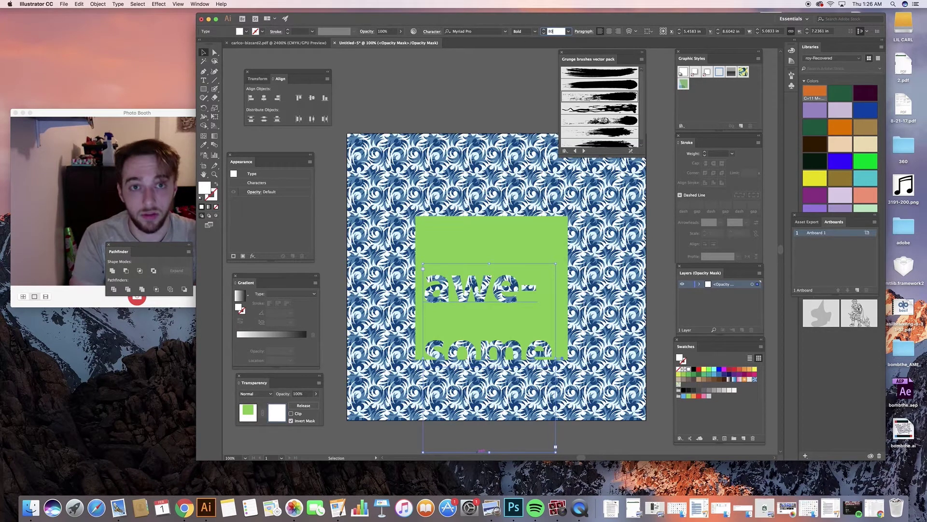
key(Return)
Move 'awesome' up near the top and add 'sauce' on a new line.
drag(503, 284, 502, 249)
key(t)
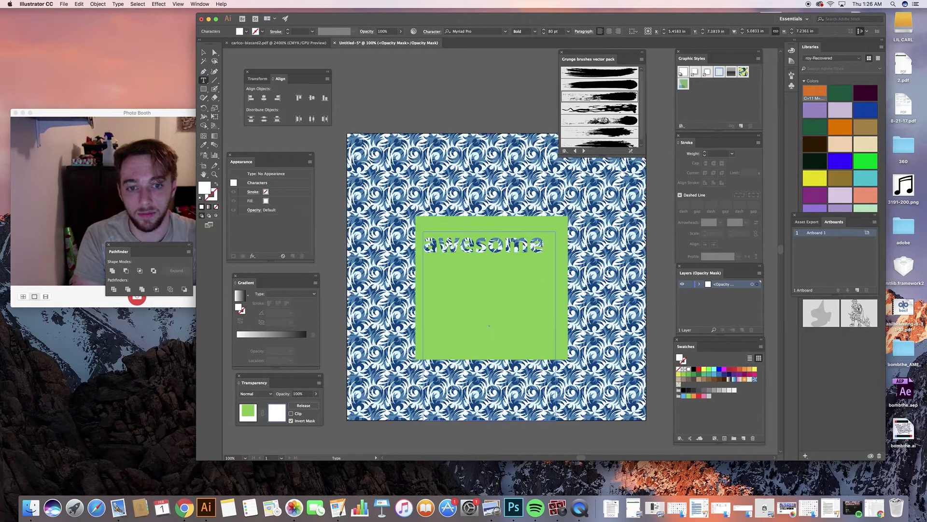
click(544, 246)
key(Return)
text(sauce)
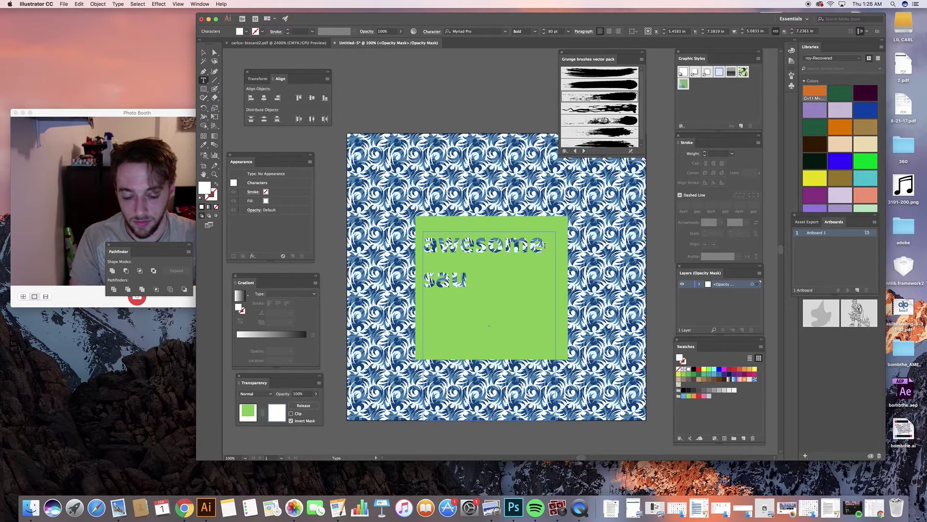
Centre-align the awesome sauce text and shrink its frame to fit.
click(204, 52)
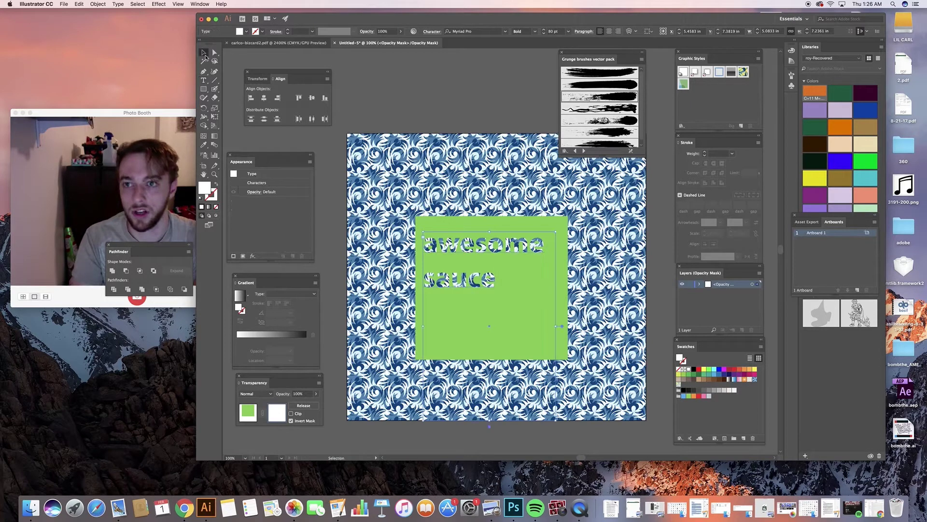
click(609, 32)
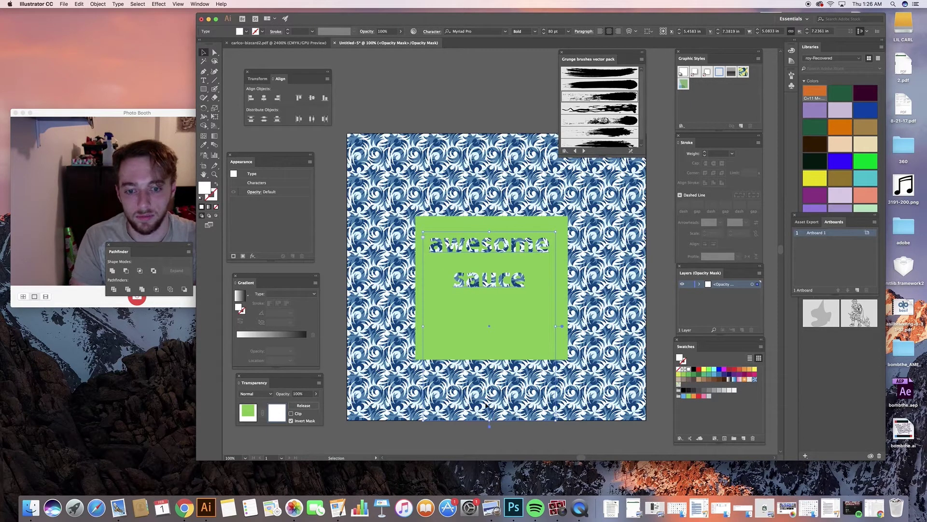
drag(490, 422, 492, 312)
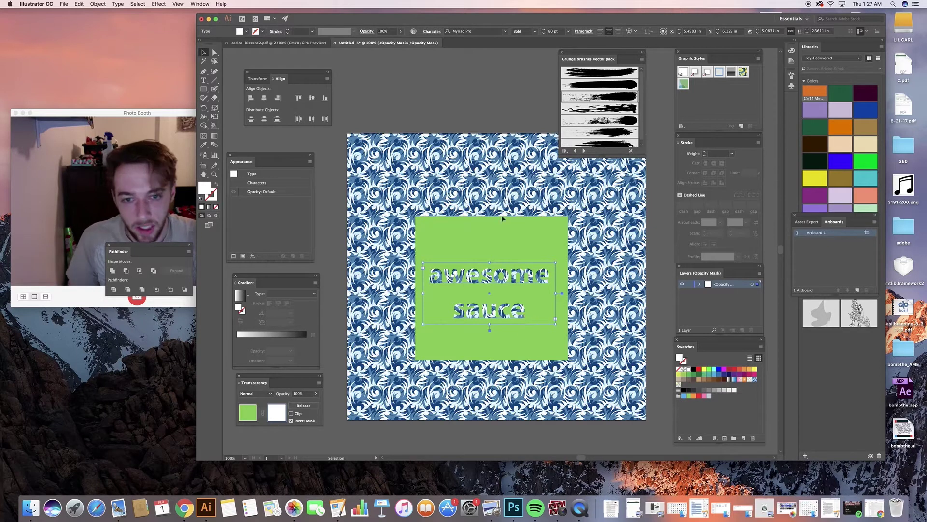
click(481, 205)
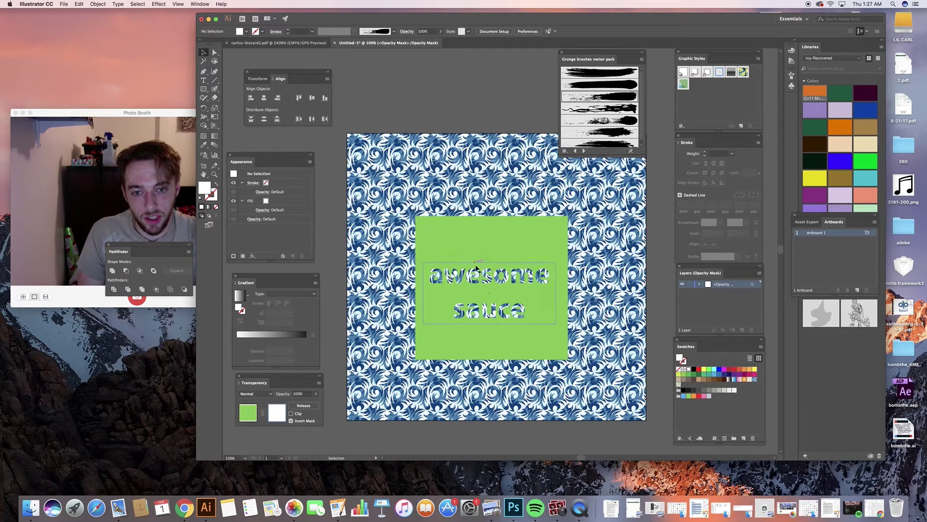
Try lowering the text's opacity, then restore it to full.
click(483, 282)
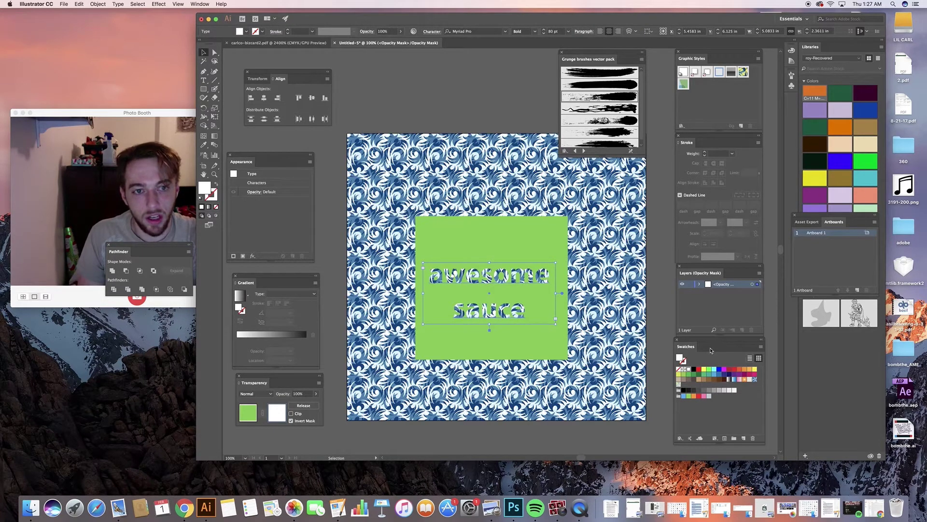
click(401, 32)
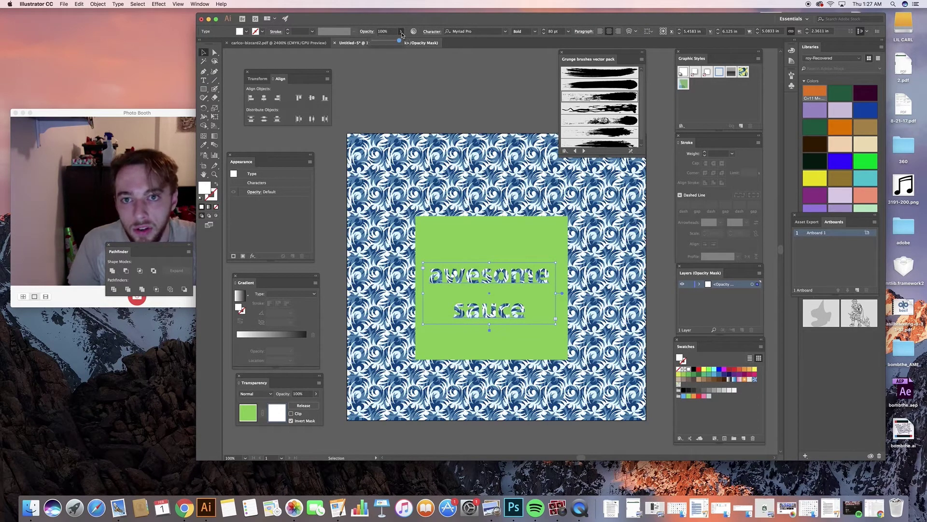
mouse_move(399, 42)
mouse_down()
mouse_move(378, 42)
mouse_move(391, 40)
mouse_up()
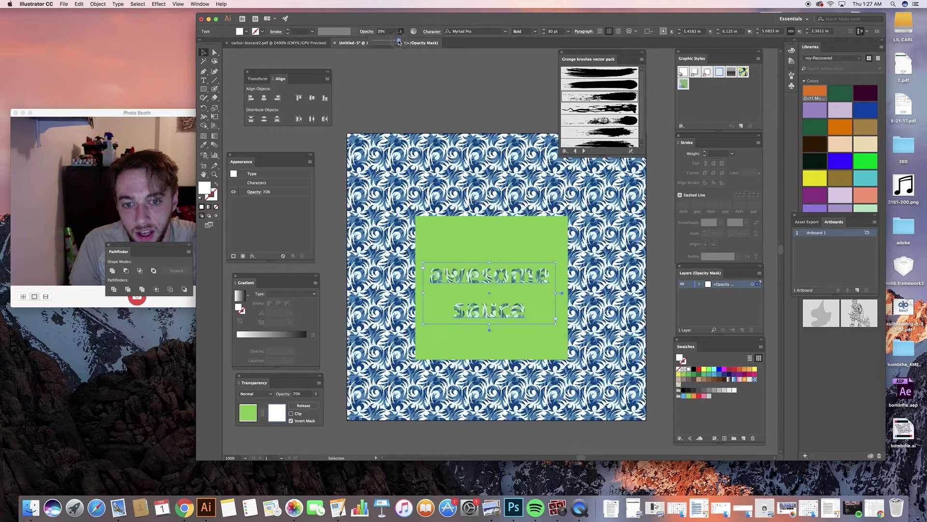
drag(399, 42, 413, 44)
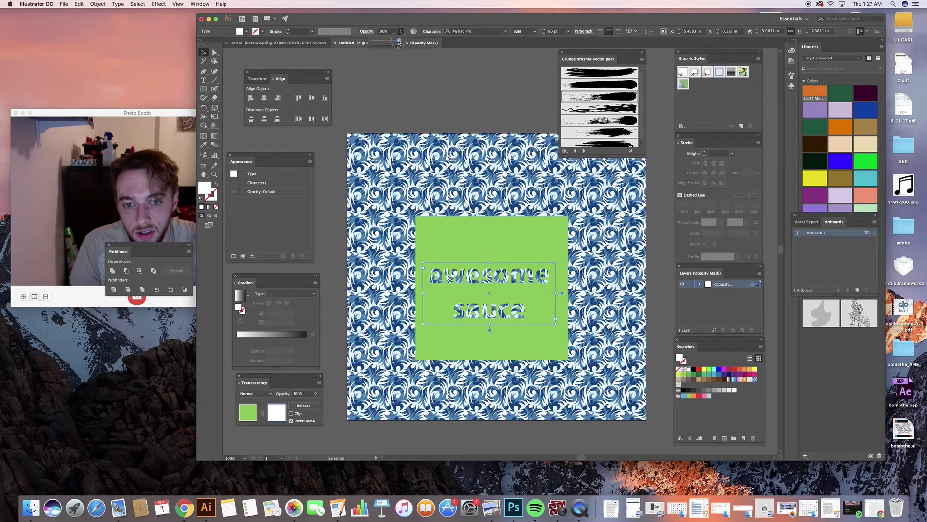
click(476, 203)
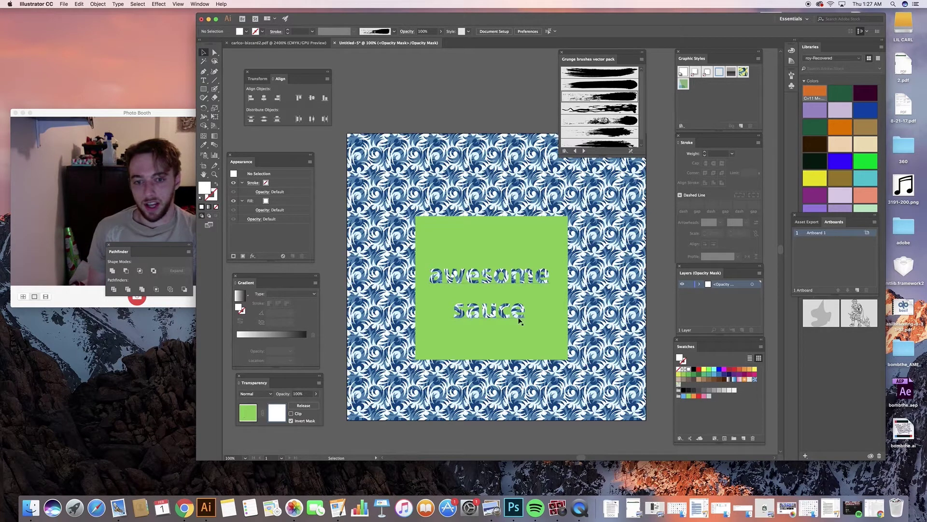
Set the awesome sauce text to All Caps at 76 pt.
double_click(508, 315)
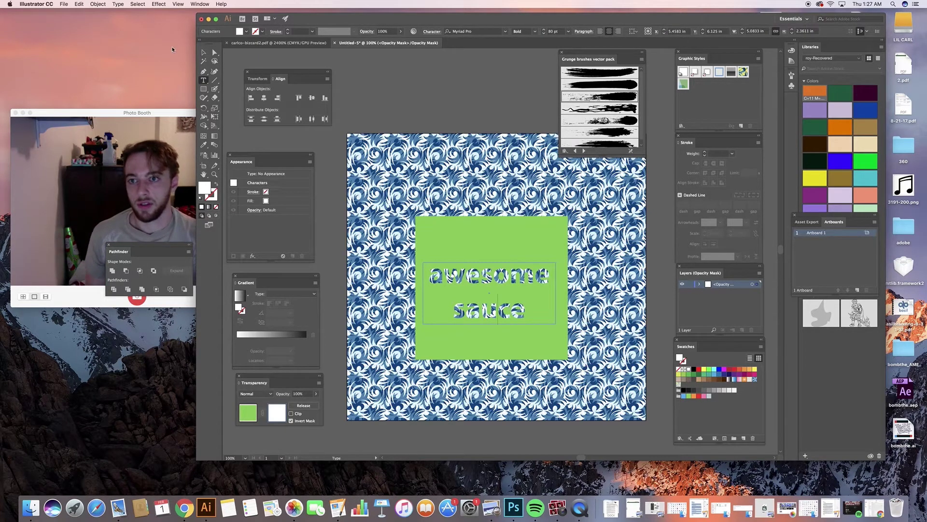
key(Escape)
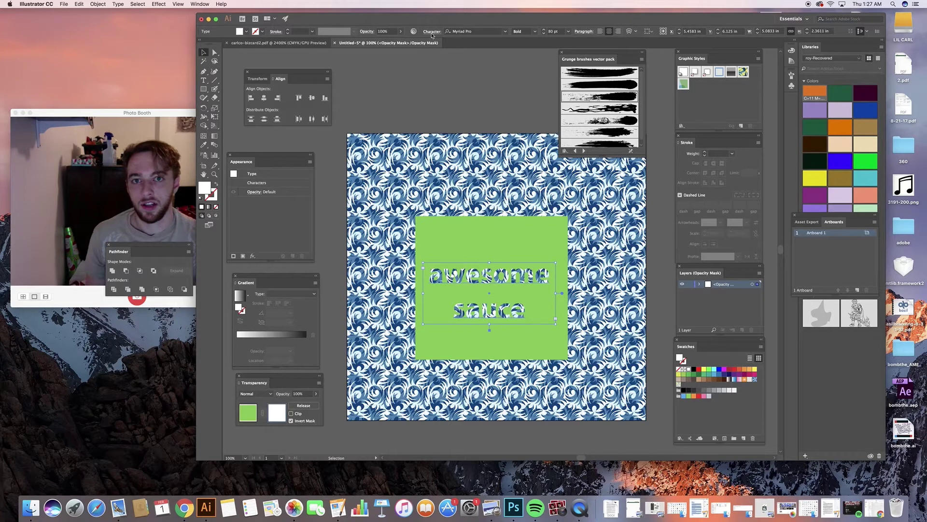
click(432, 31)
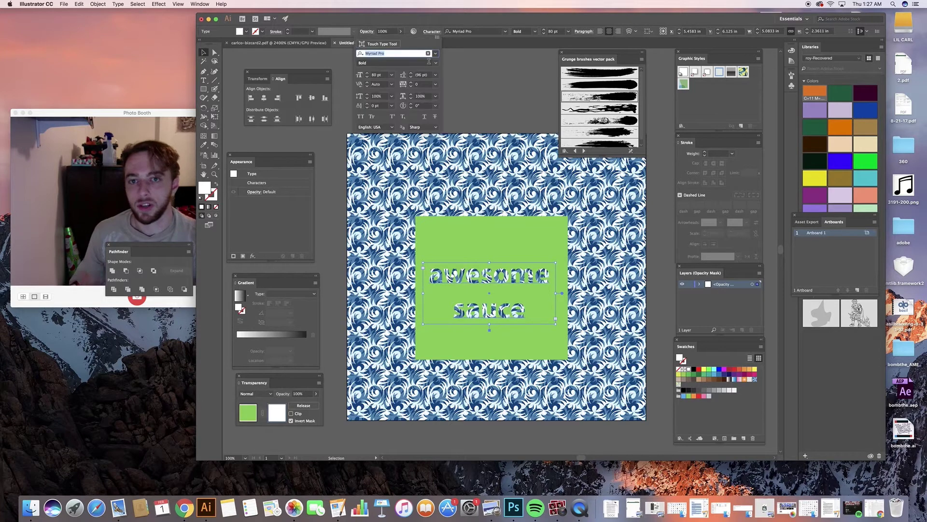
click(436, 37)
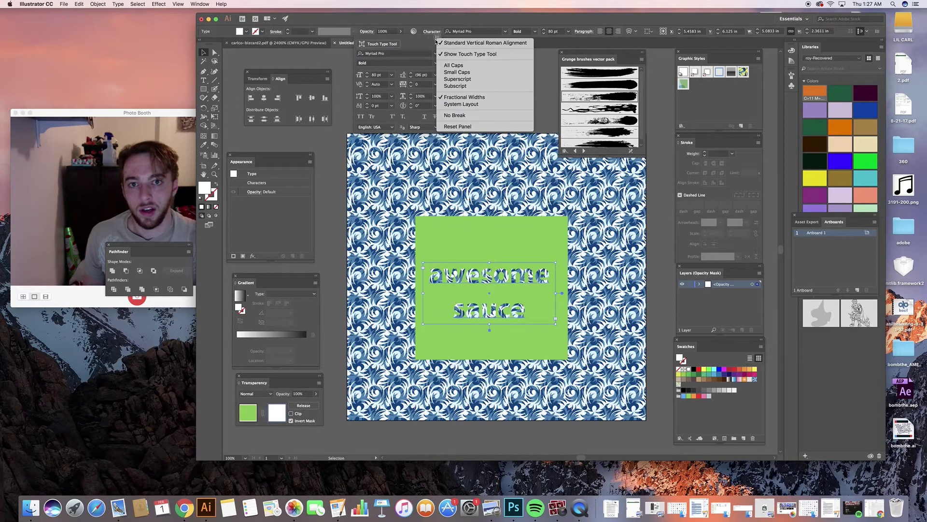
click(460, 66)
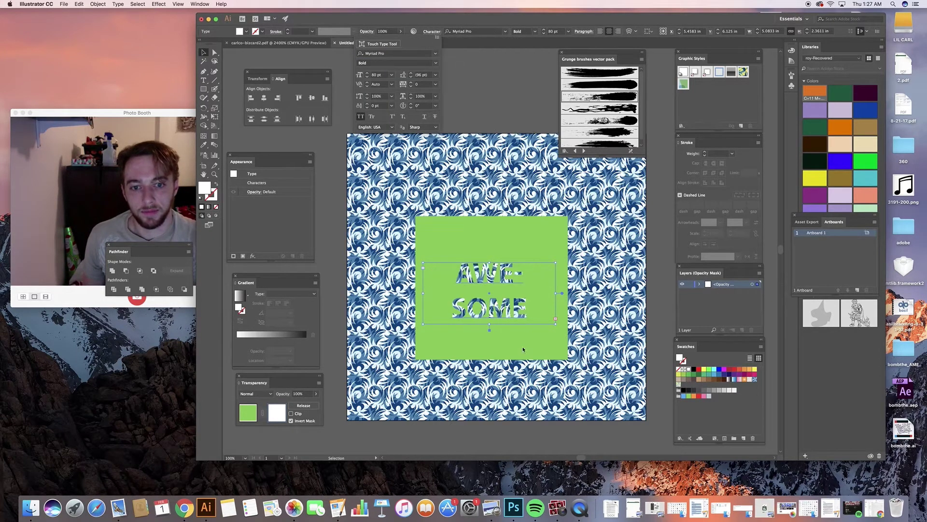
click(545, 33)
click(544, 33)
click(544, 32)
click(544, 33)
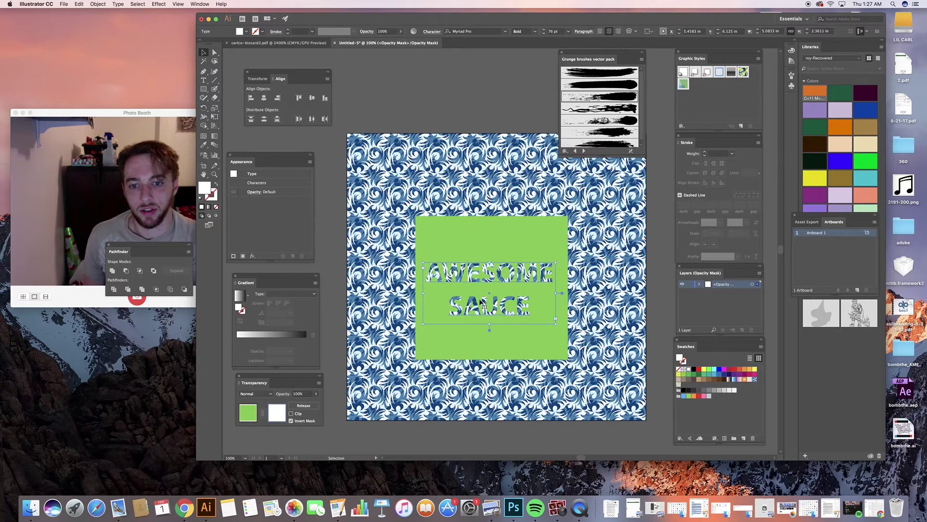
click(480, 227)
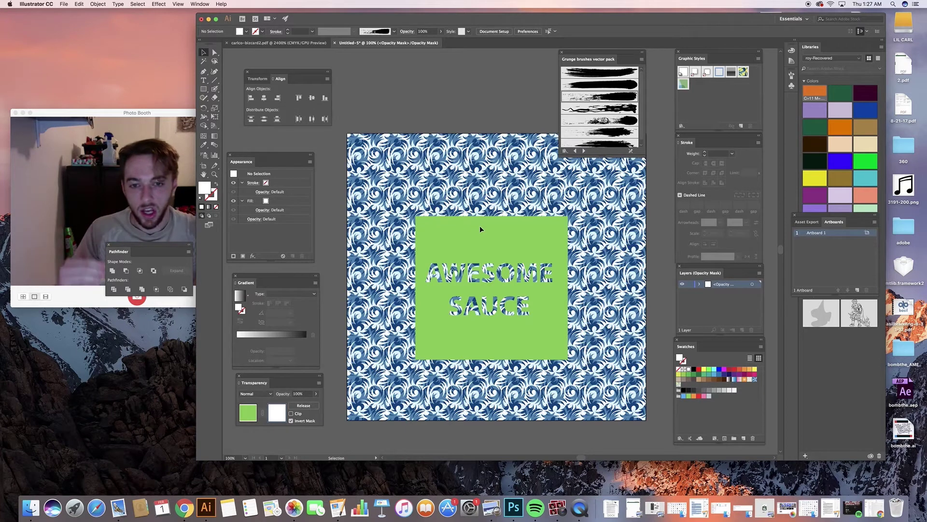
Leave mask editing and move the green square up above the pattern.
click(248, 412)
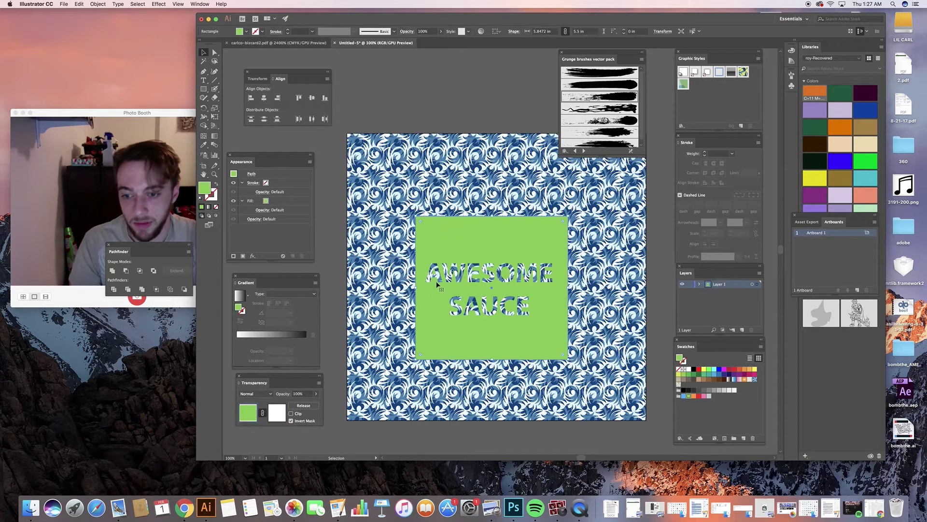
click(458, 240)
drag(458, 240, 502, 103)
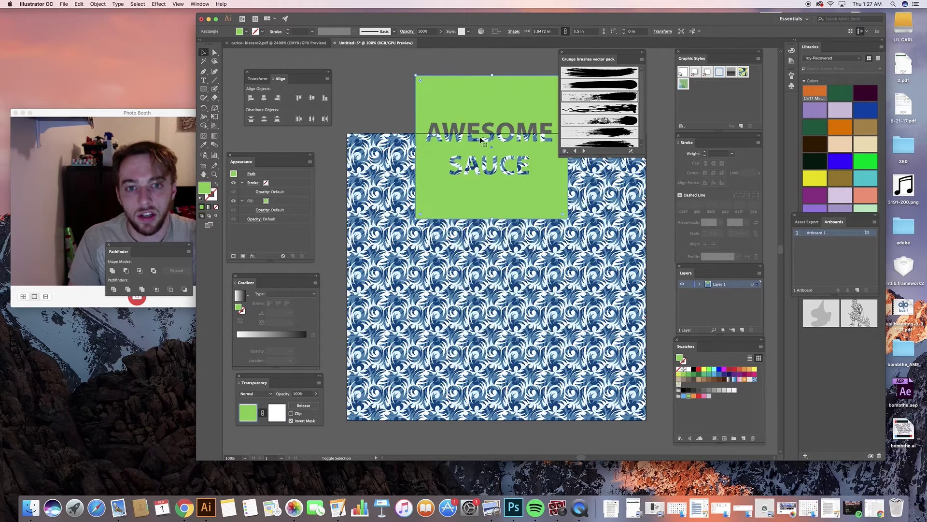
scroll(504, 333, up, 5)
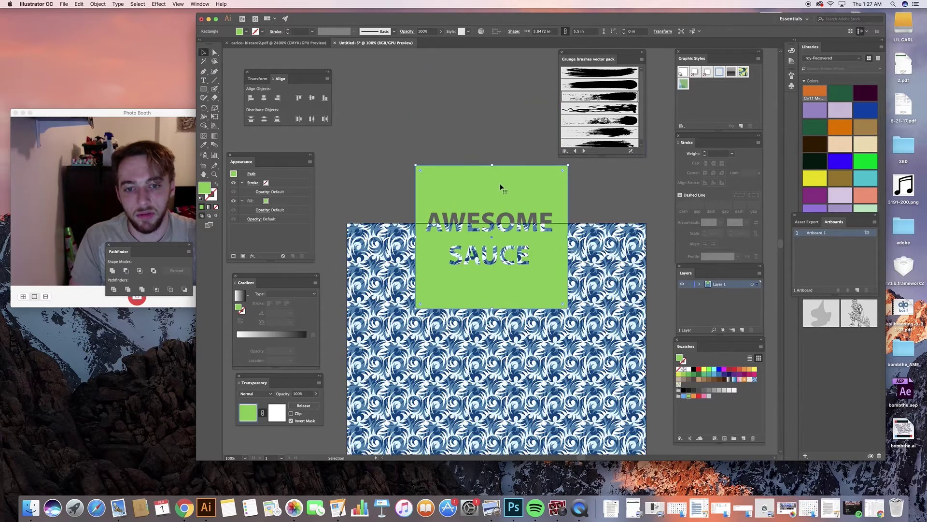
drag(503, 207, 487, 81)
Zoom in and back out to 100% to check the square's position.
scroll(480, 249, up, 10)
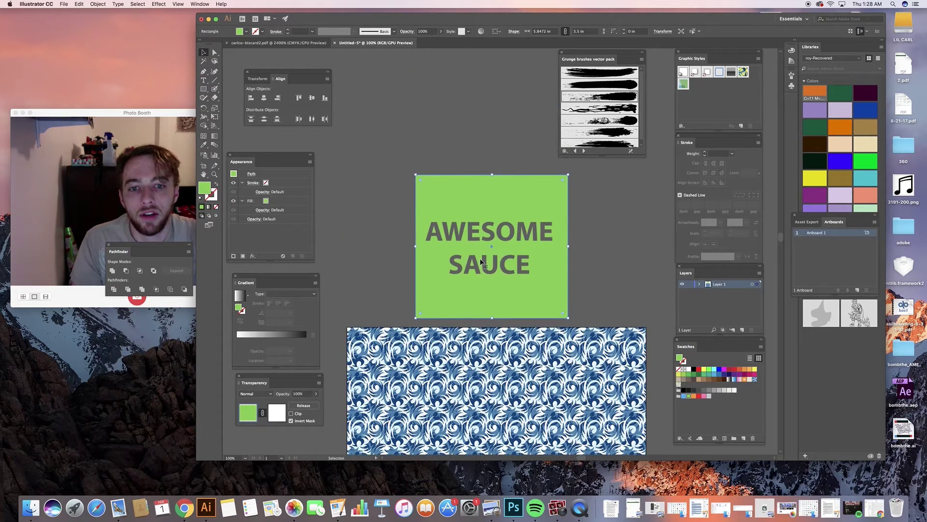
scroll(474, 236, up, 5)
scroll(474, 243, down, 2)
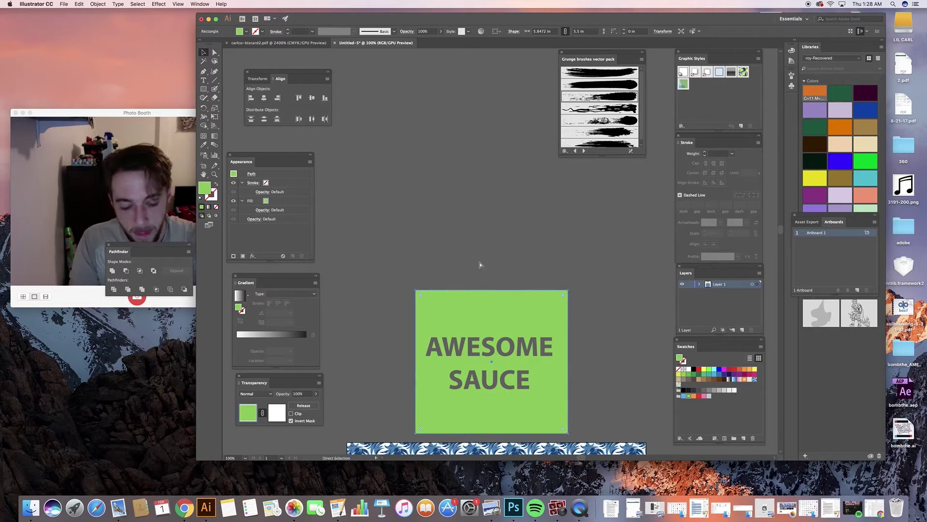
key(super+equal)
scroll(480, 249, up, 4)
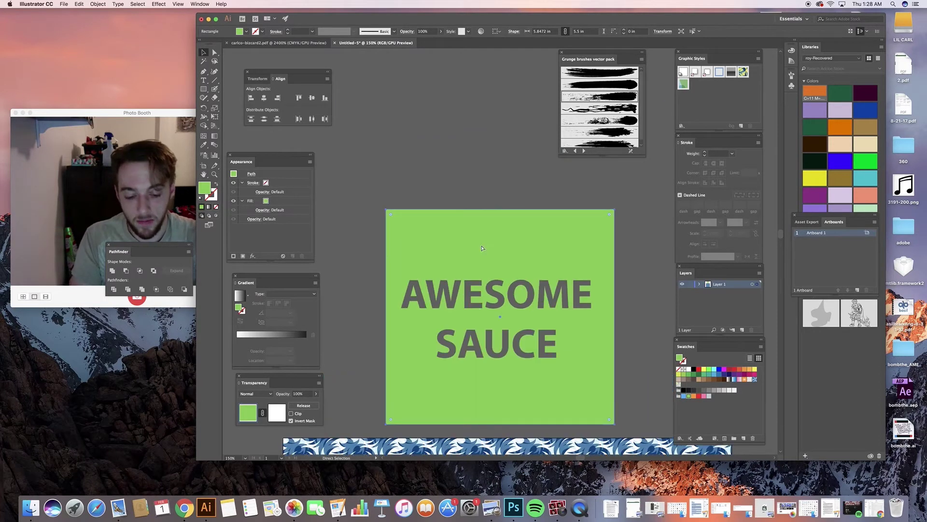
key(super+minus)
scroll(484, 230, up, 5)
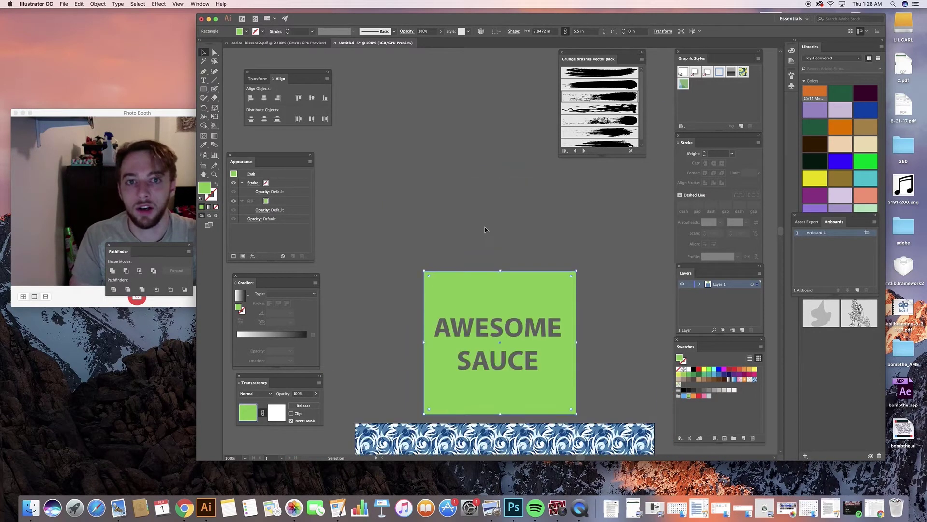
click(204, 81)
Type CARLCO IS in a new text box and place it on the square's top.
drag(412, 161, 571, 246)
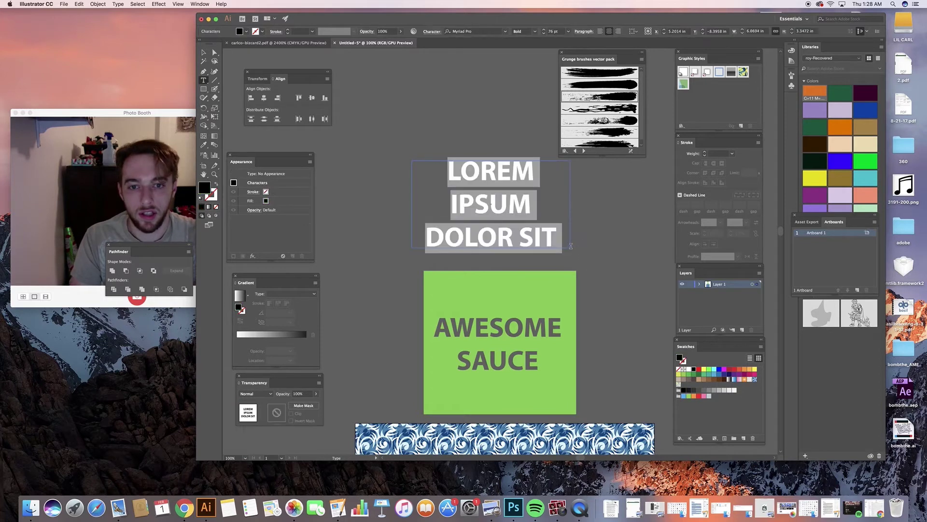
text(CARL)
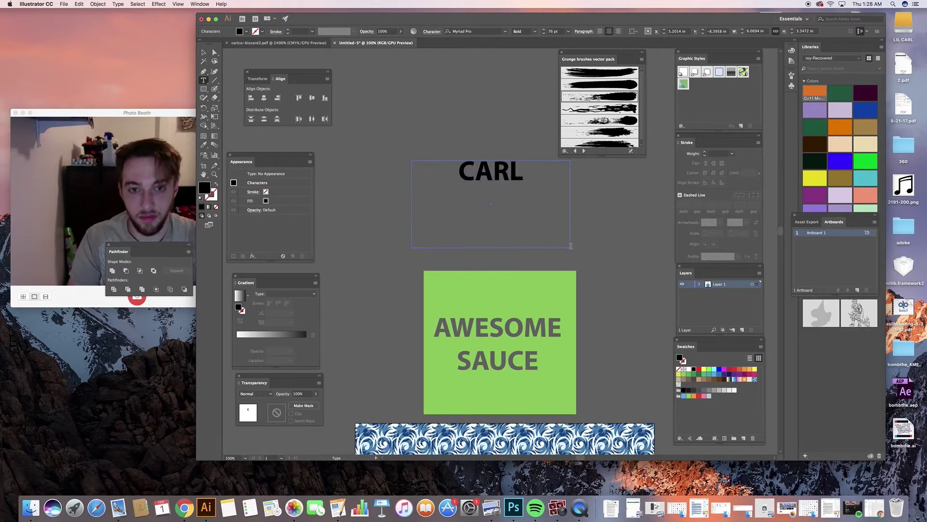
text(CO)
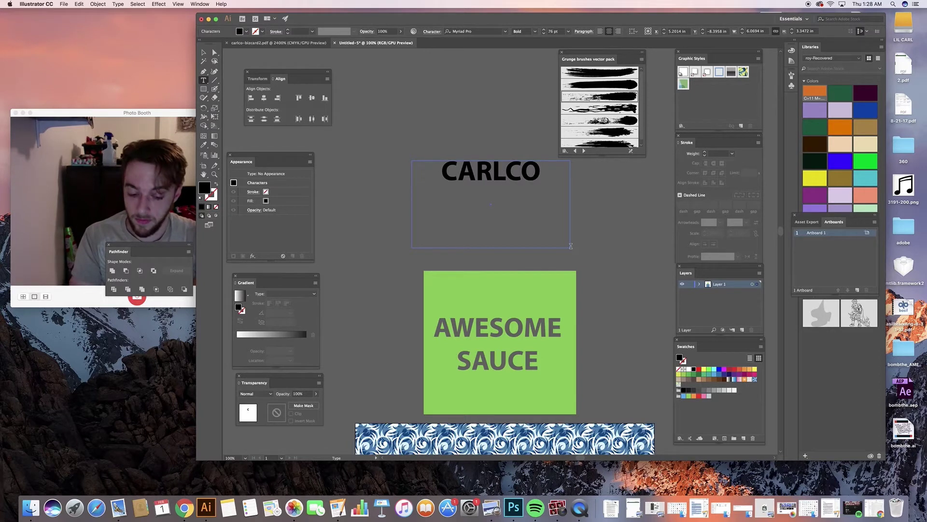
text( IS)
click(203, 52)
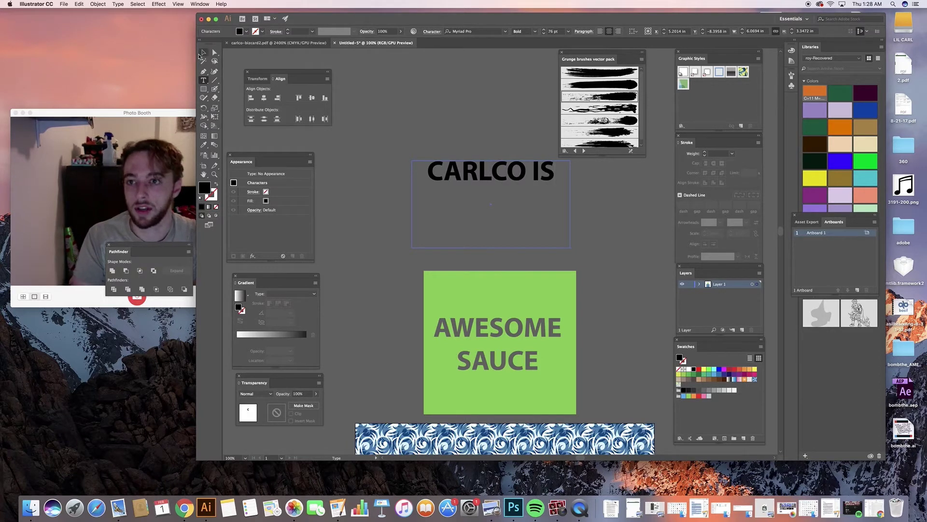
drag(508, 179, 521, 285)
drag(582, 310, 577, 310)
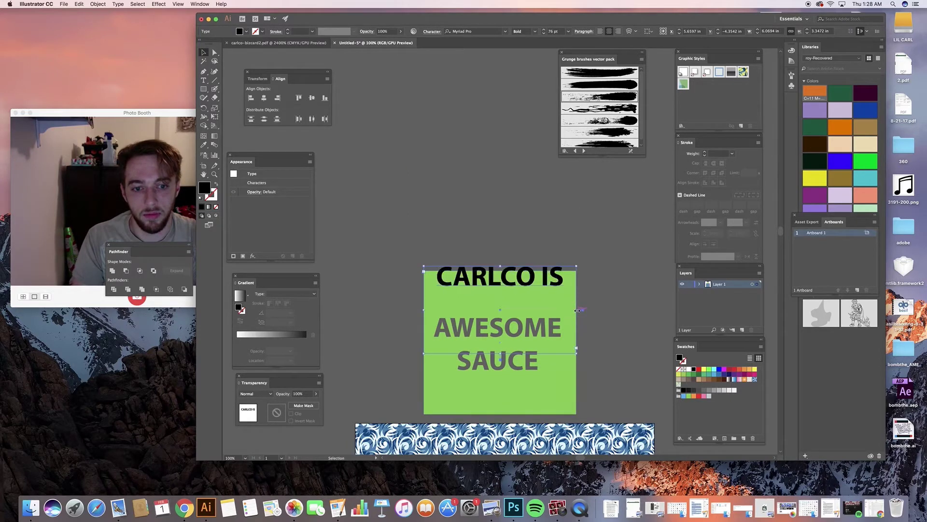
Colour CARLCO IS green, raise it above the square, and shrink its box.
click(689, 397)
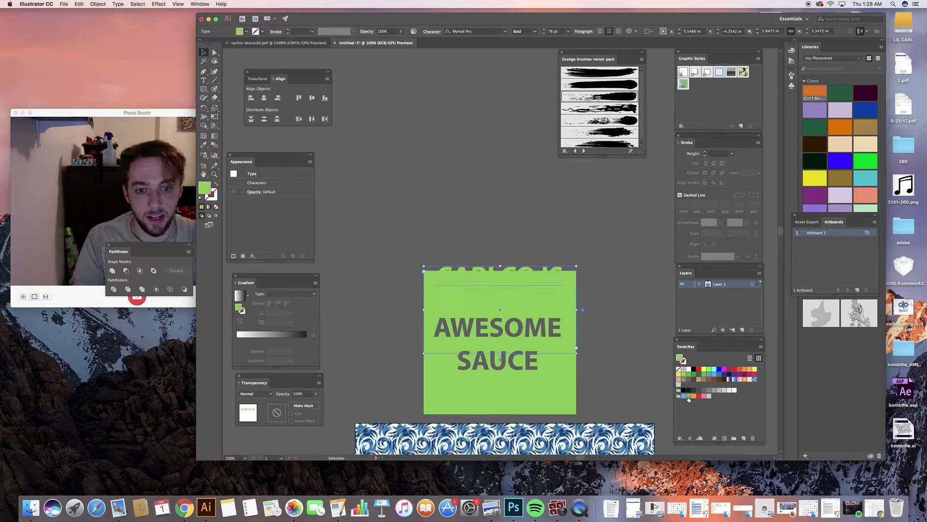
click(556, 271)
drag(556, 270, 556, 260)
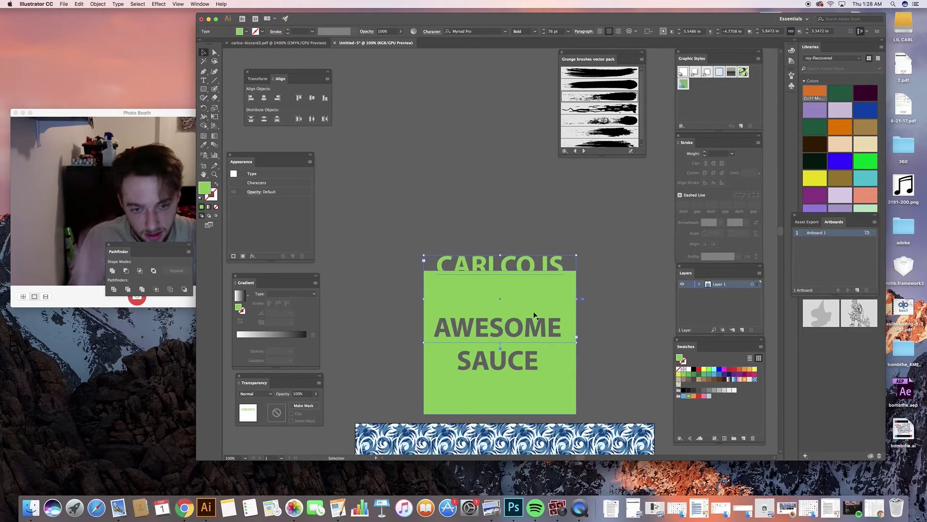
drag(504, 345, 502, 285)
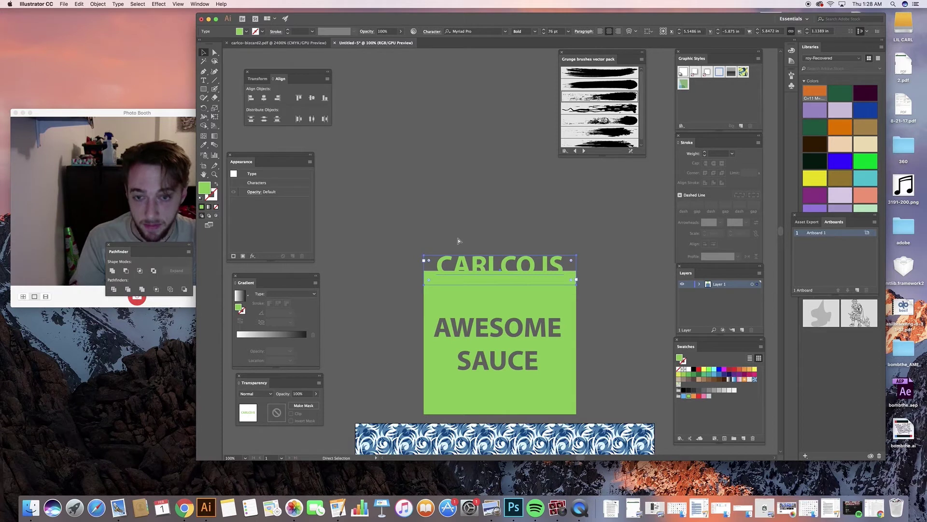
Reopen the square's opacity mask and give the CARLCO IS text a white stroke.
click(394, 349)
click(436, 376)
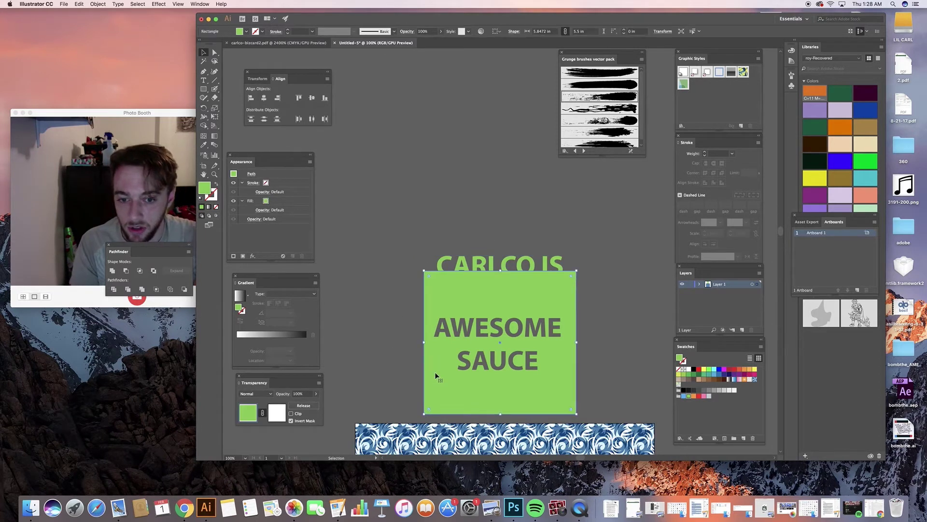
click(274, 415)
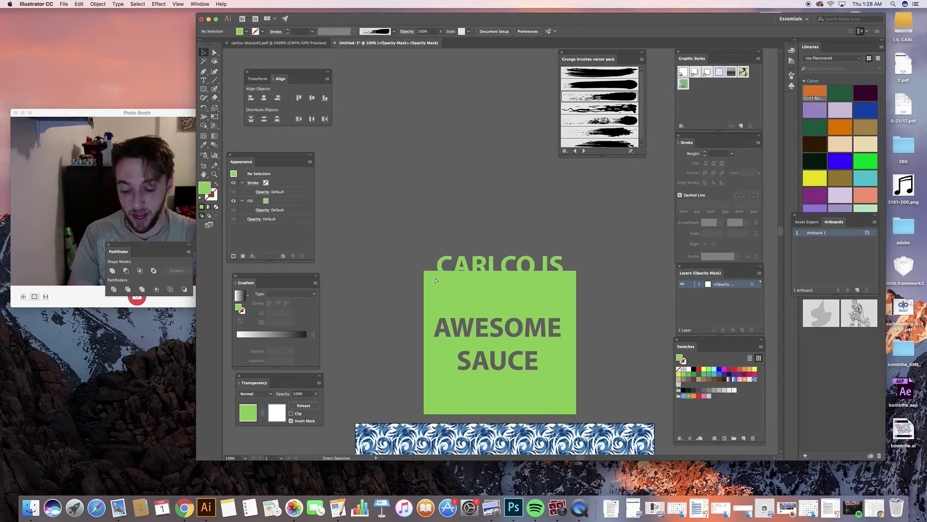
key(super)
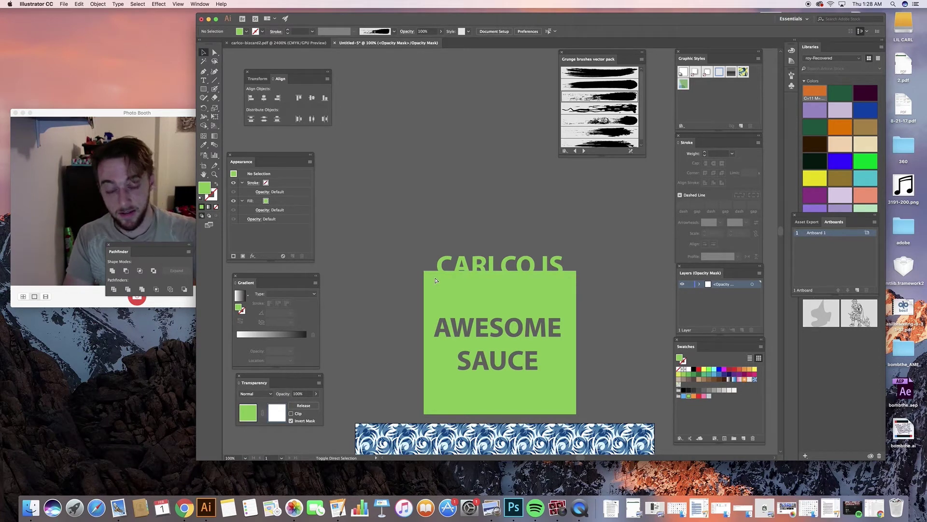
super+click(436, 281)
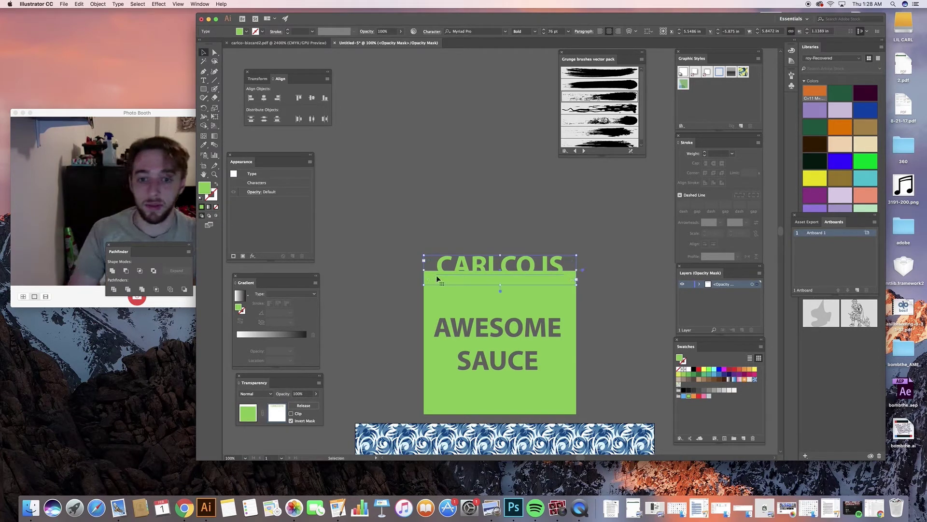
click(263, 31)
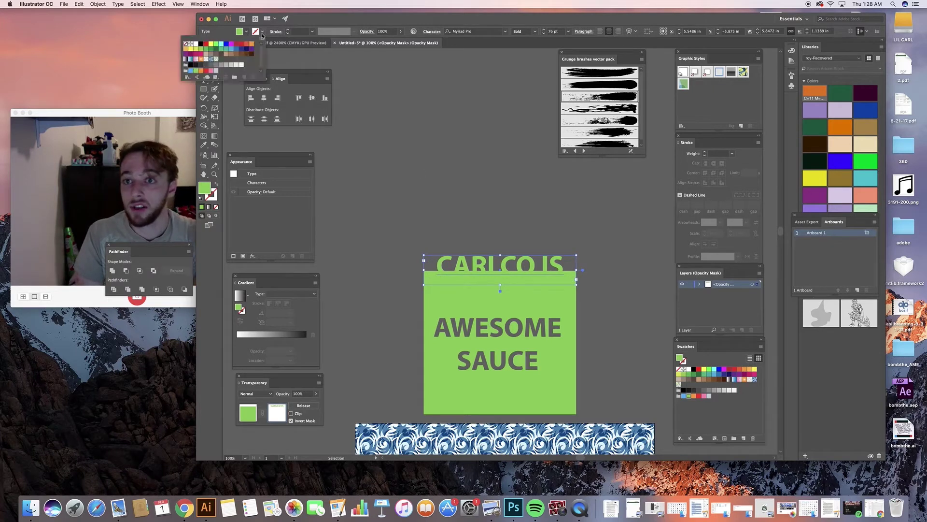
click(195, 44)
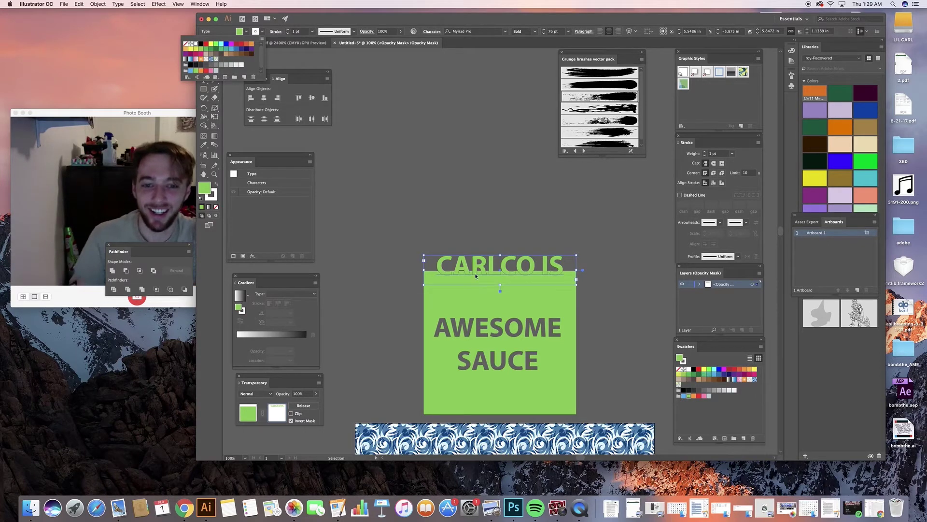
Raise the CARLCO IS stroke weight to 19 pt and drag a copy downward.
click(289, 30)
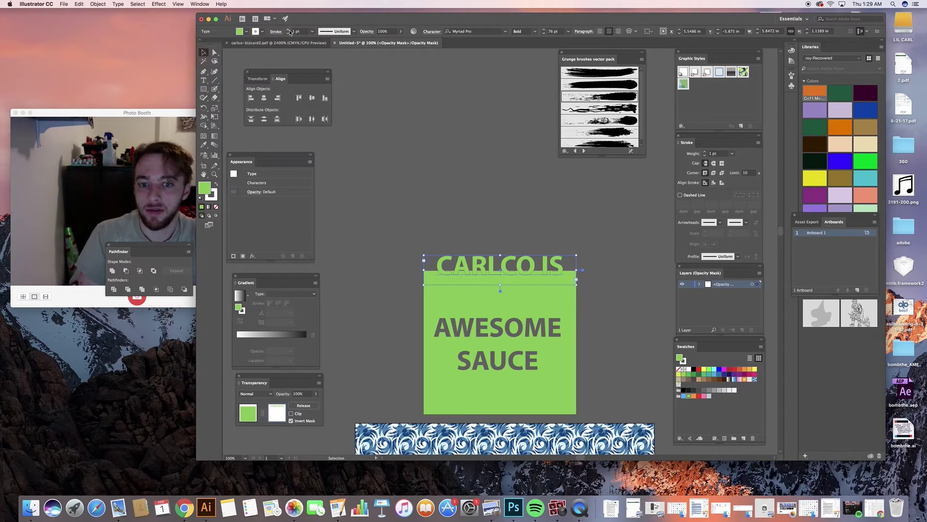
click(289, 30)
click(289, 30)
click(289, 30)
click(289, 30)
click(289, 30)
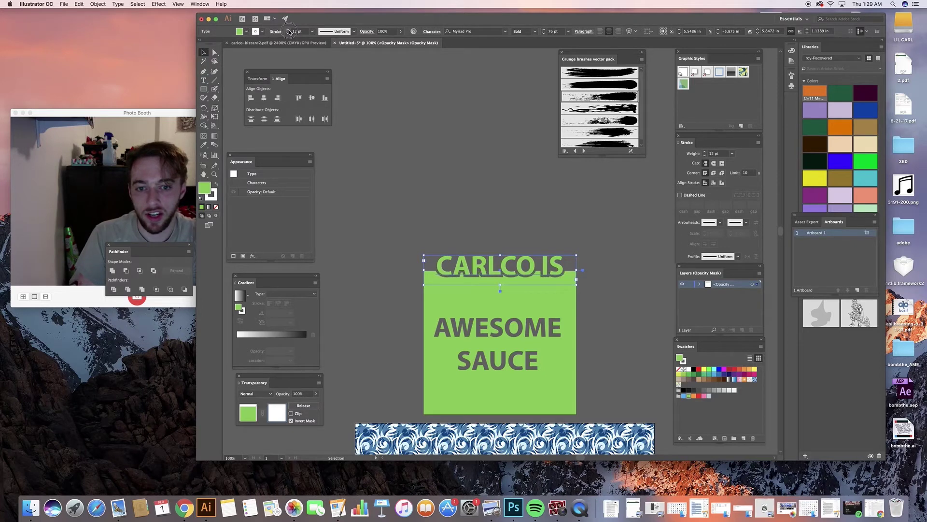
click(290, 30)
click(289, 30)
click(290, 30)
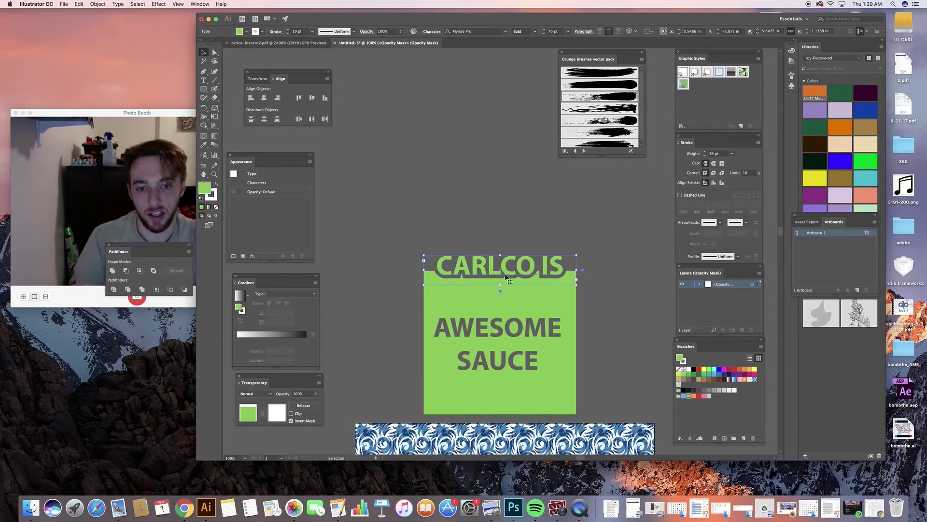
drag(505, 277, 505, 302)
Undo the stray downward copy of CARLCO IS.
key(a)
click(472, 191)
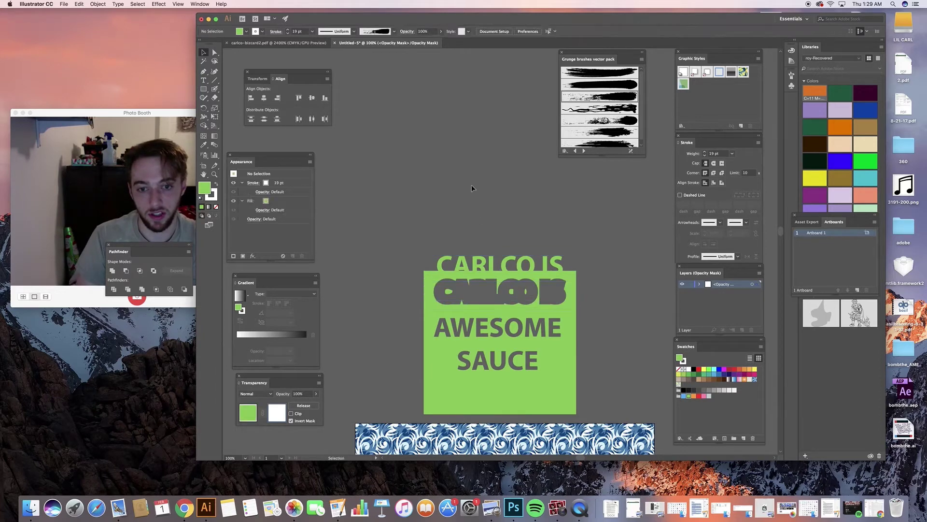
key(ctrl+z)
key(v)
click(481, 228)
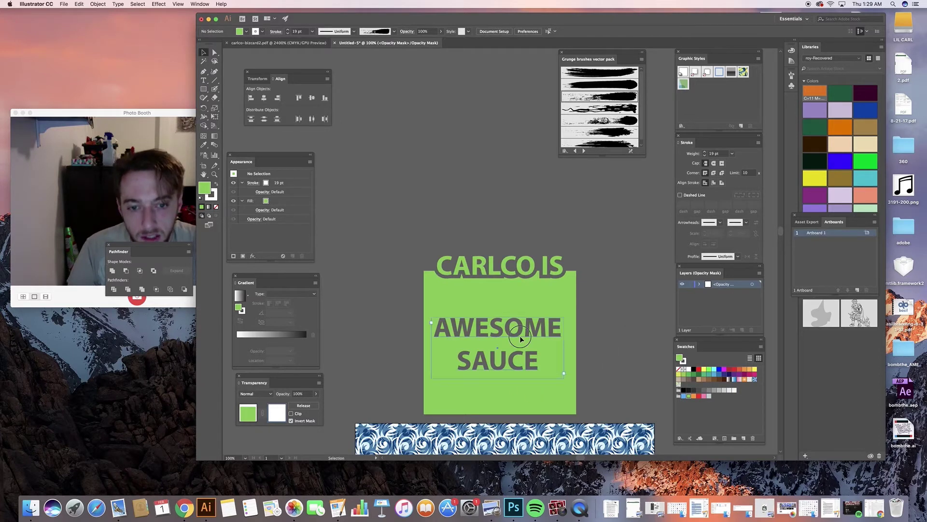
Move AWESOME SAUCE up just under CARLCO IS and clear the selection.
drag(520, 339, 521, 307)
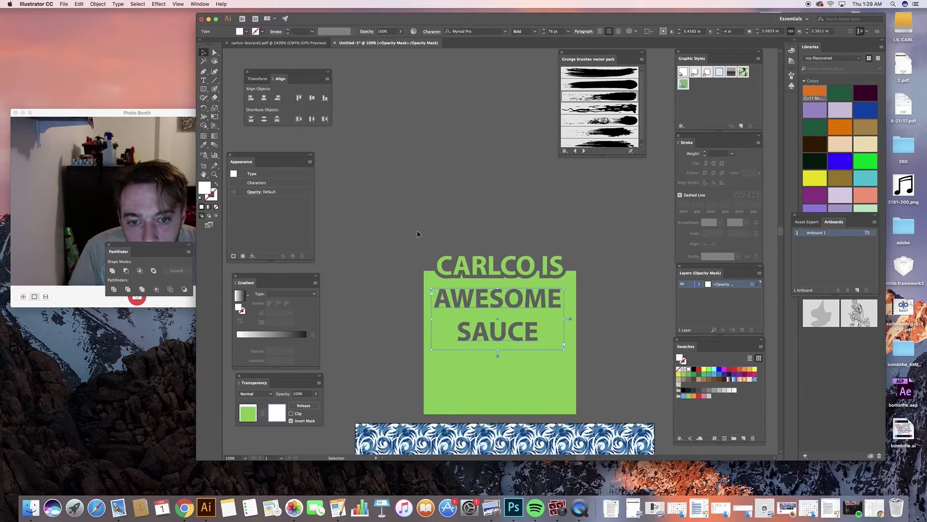
key(super+a)
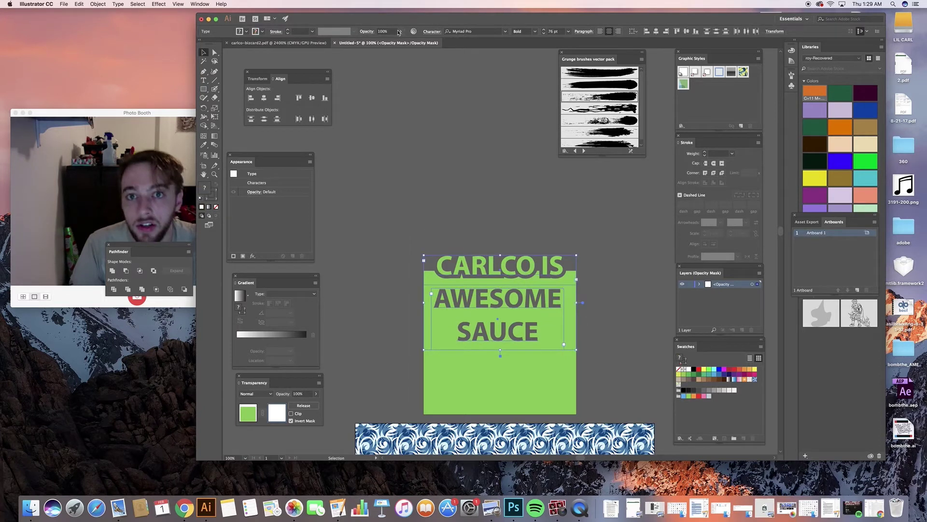
click(510, 227)
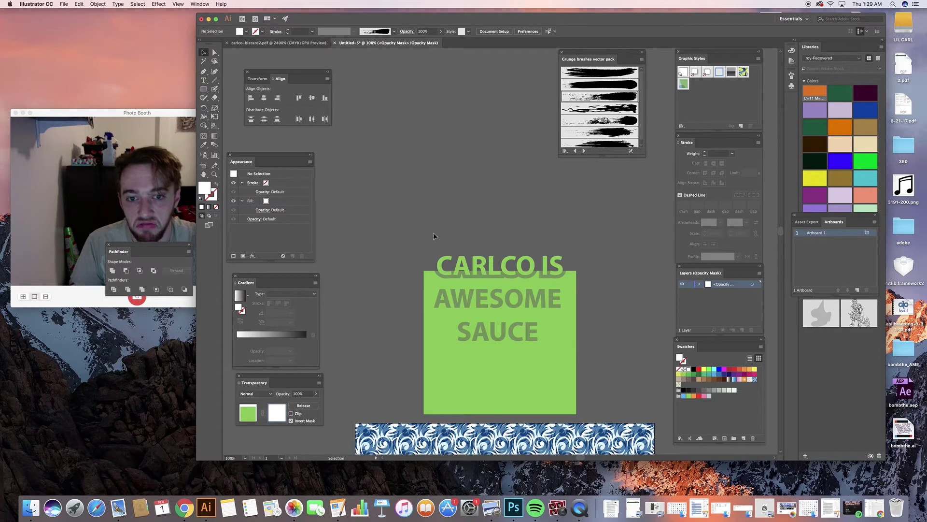
key(super+a)
click(432, 219)
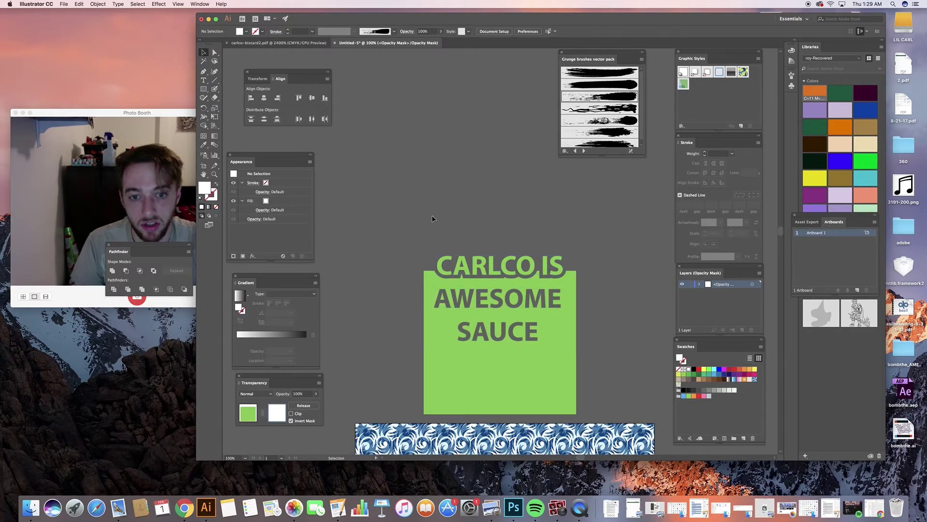
click(403, 396)
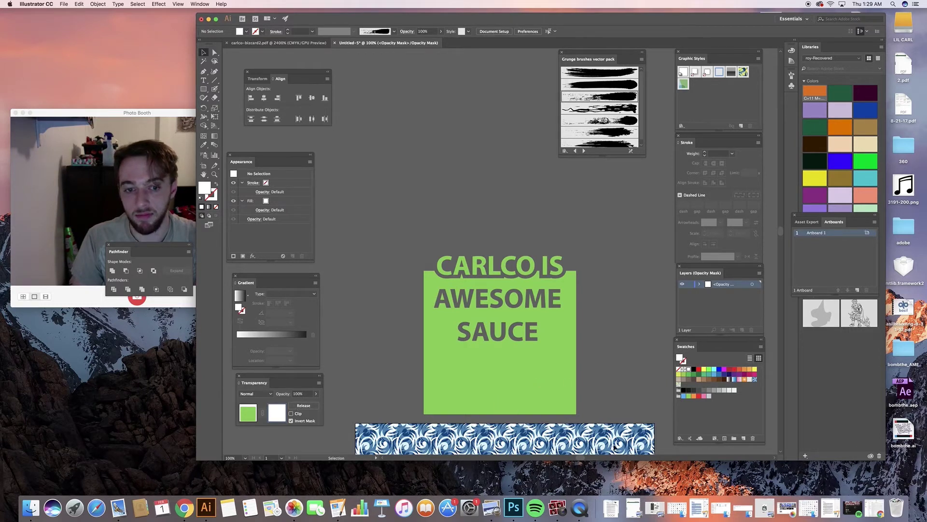
click(247, 416)
scroll(379, 341, down, 2)
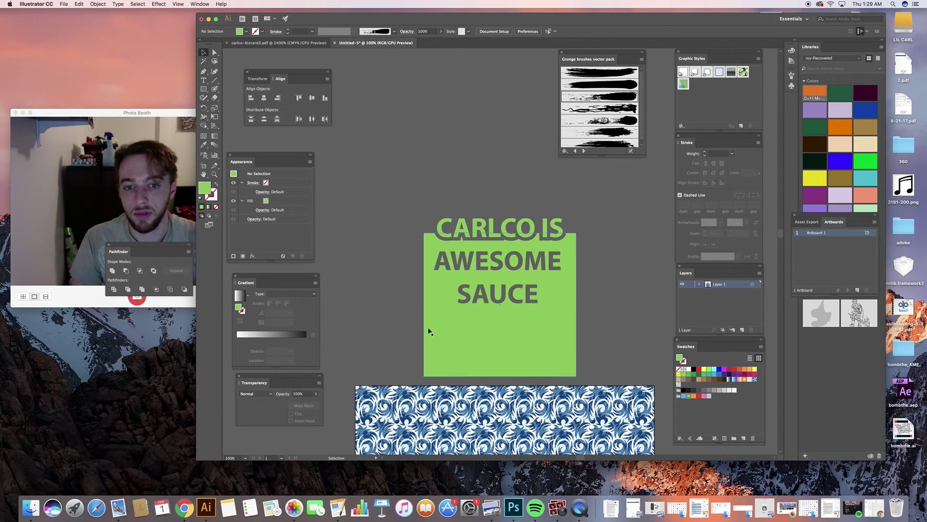
drag(406, 186, 590, 321)
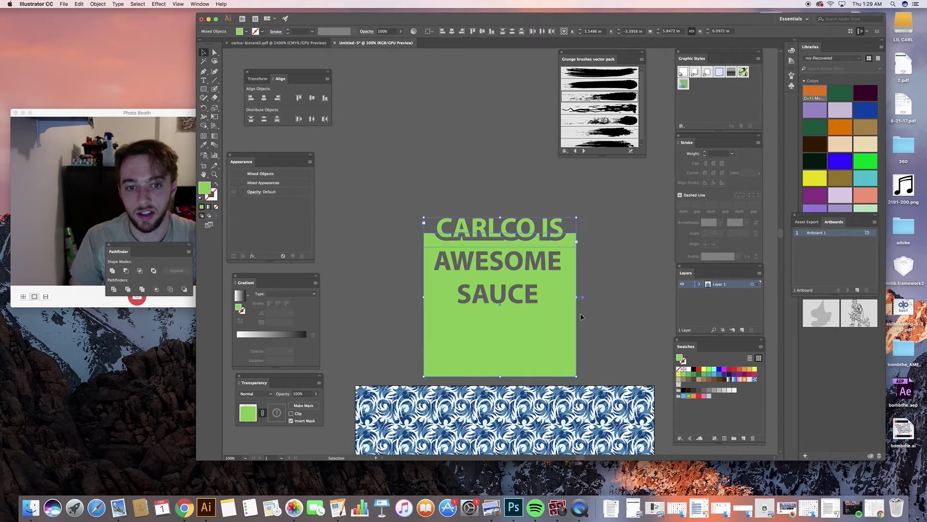
scroll(570, 296, down, 5)
scroll(526, 246, down, 5)
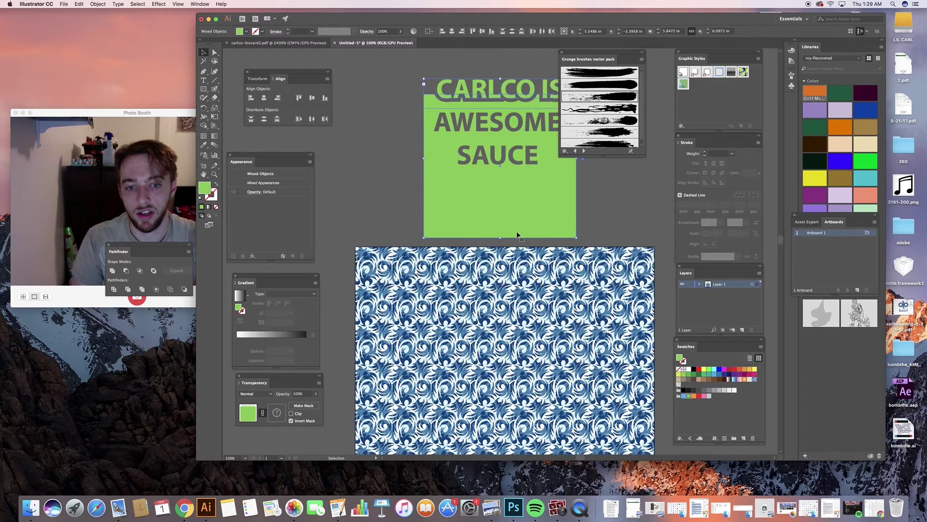
drag(500, 173, 499, 393)
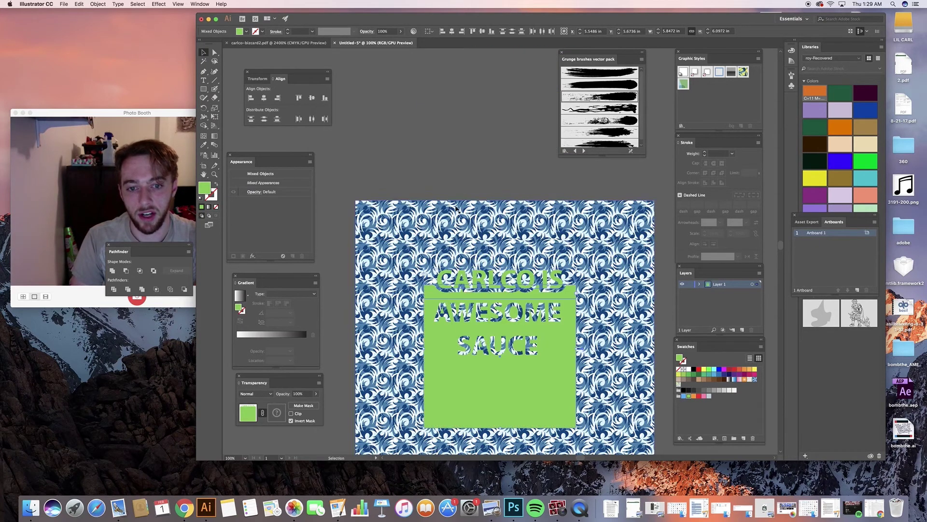
click(453, 176)
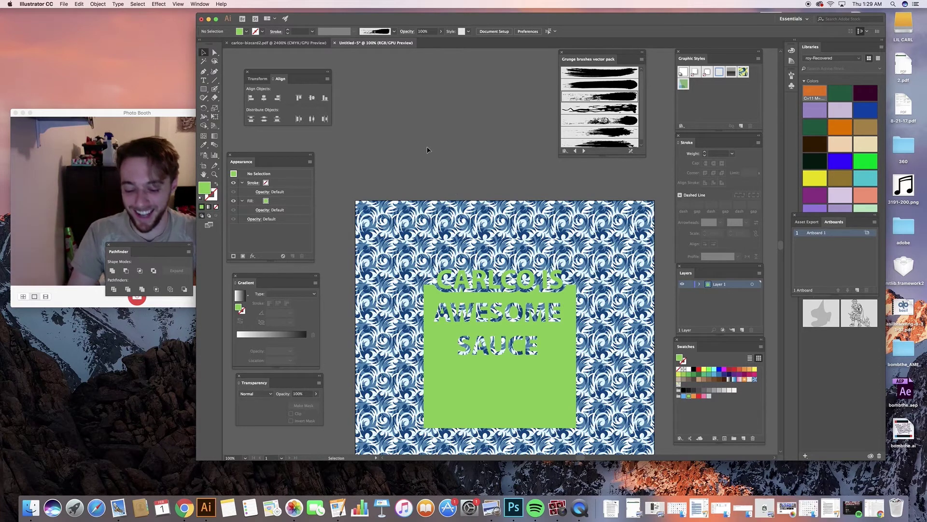
key(super+z)
scroll(406, 175, up, 5)
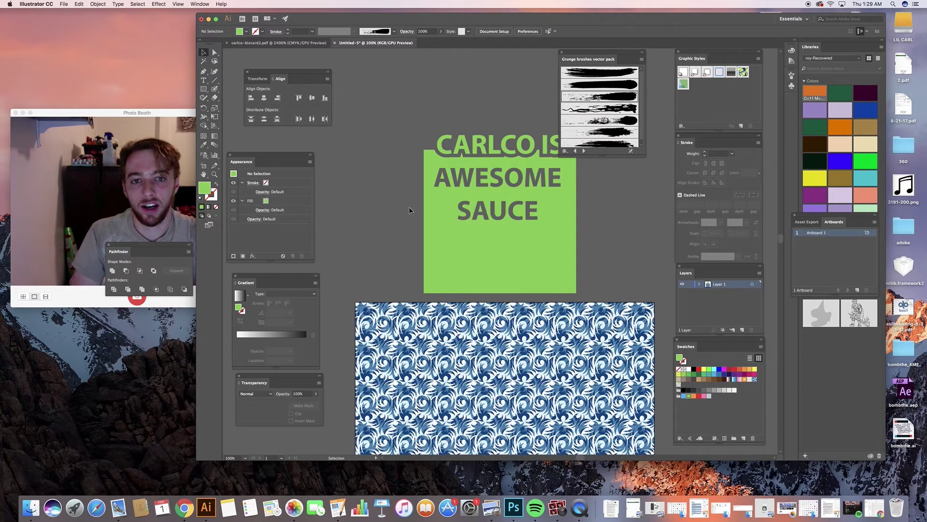
scroll(409, 211, up, 5)
click(445, 331)
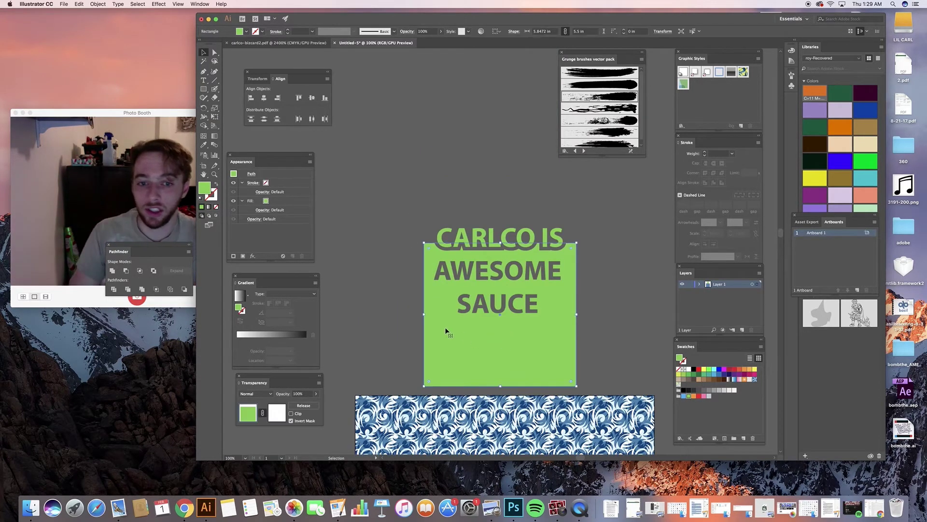
click(278, 416)
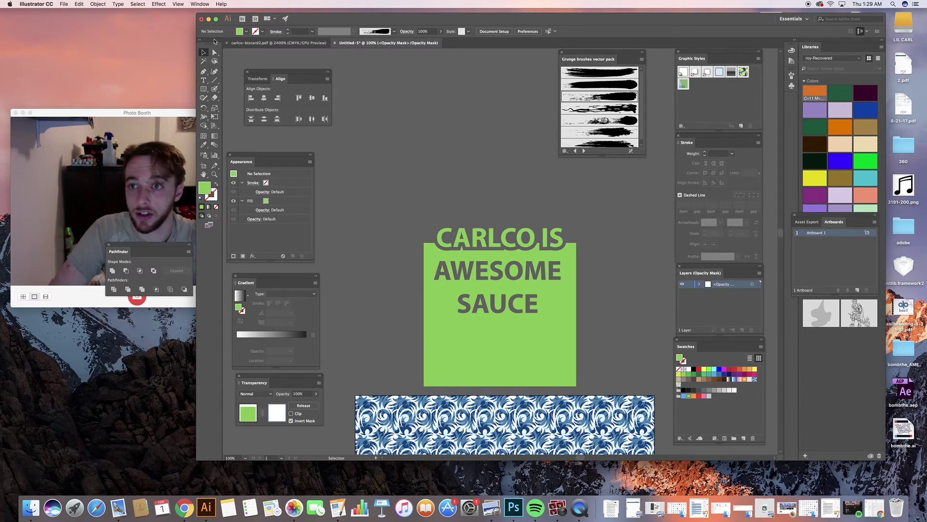
Set the fill to None and the stroke to white for new paths.
click(246, 31)
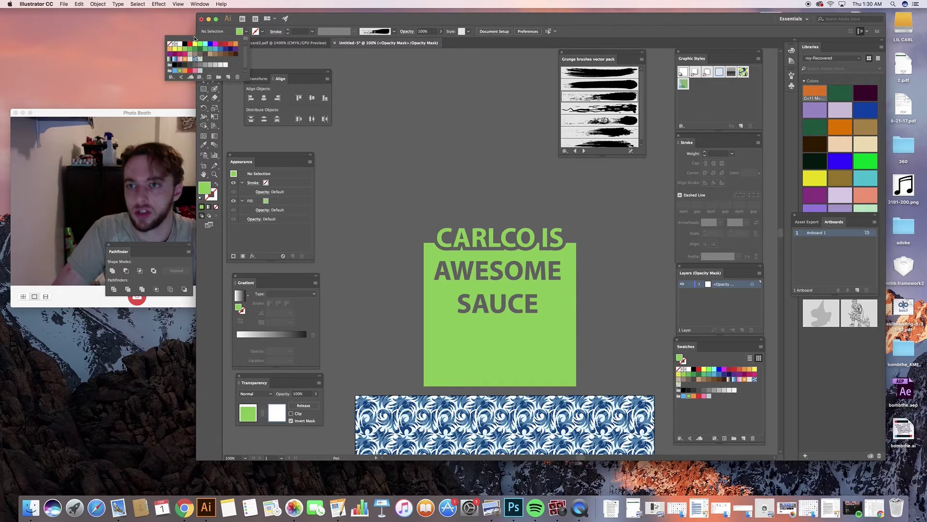
click(169, 44)
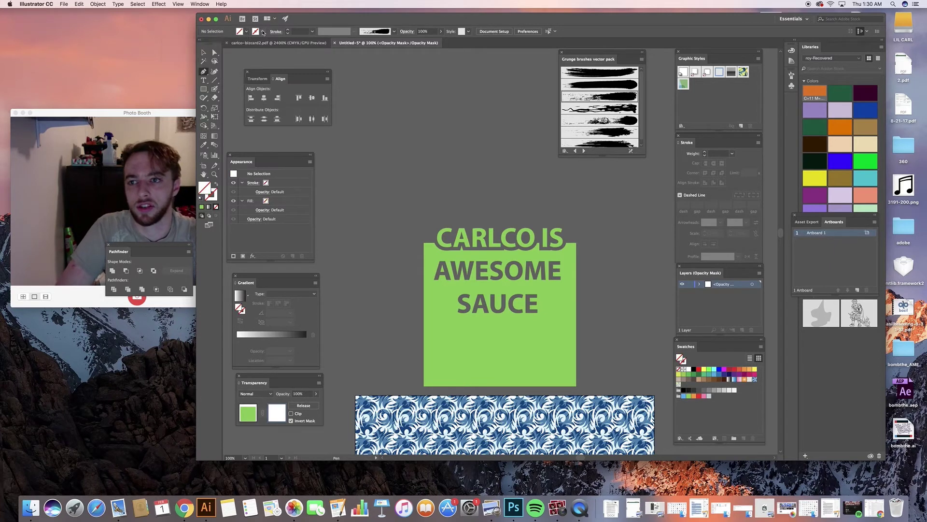
click(261, 31)
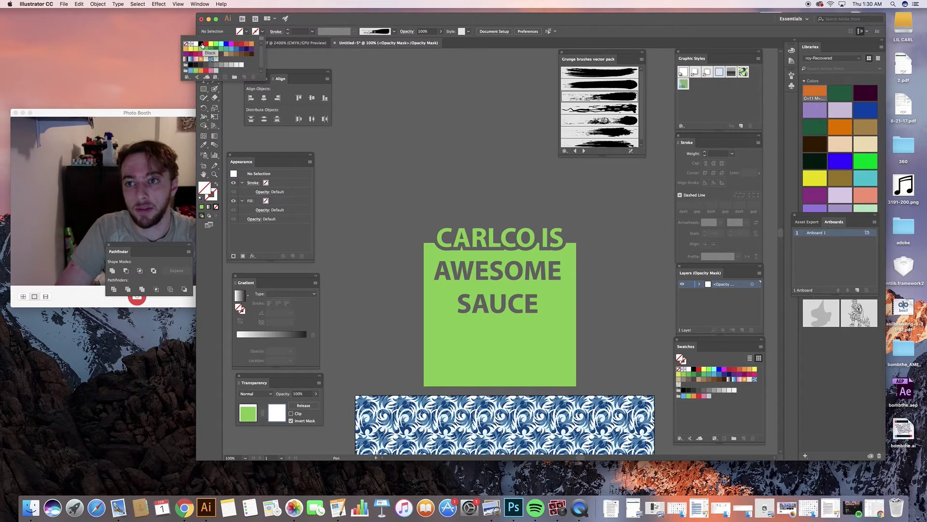
click(196, 43)
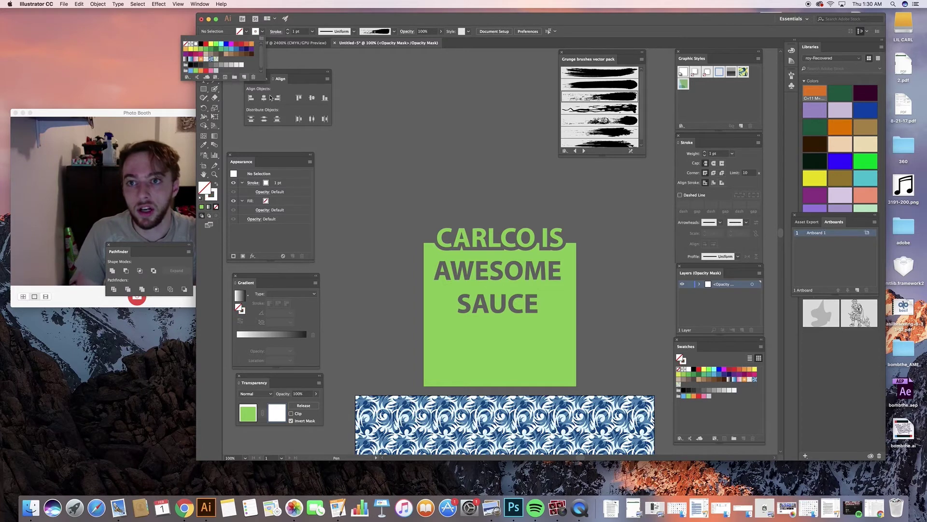
click(457, 352)
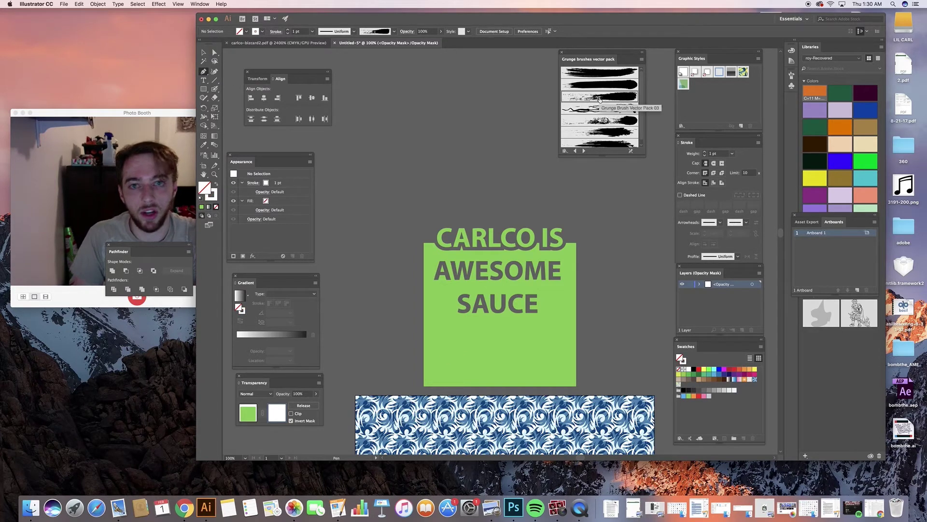
Browse the Brush Libraries list for Vector Packs.
click(396, 32)
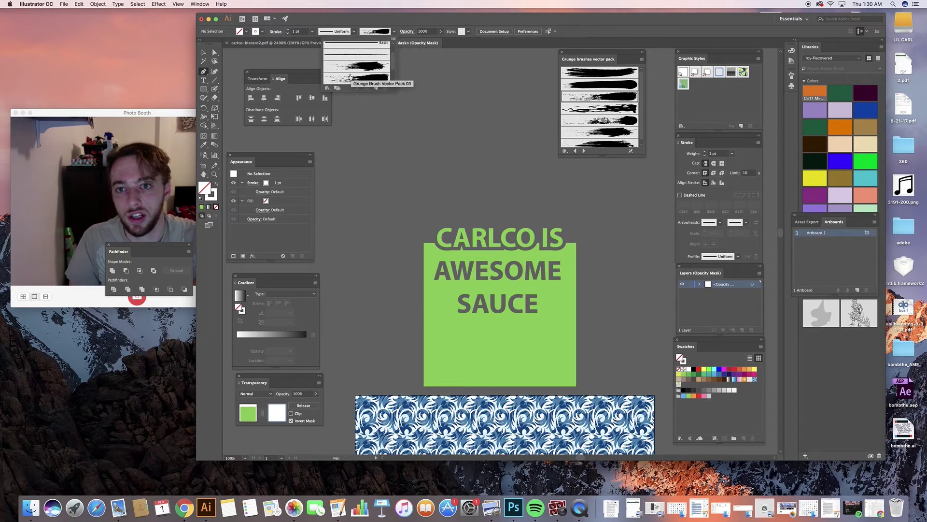
click(328, 89)
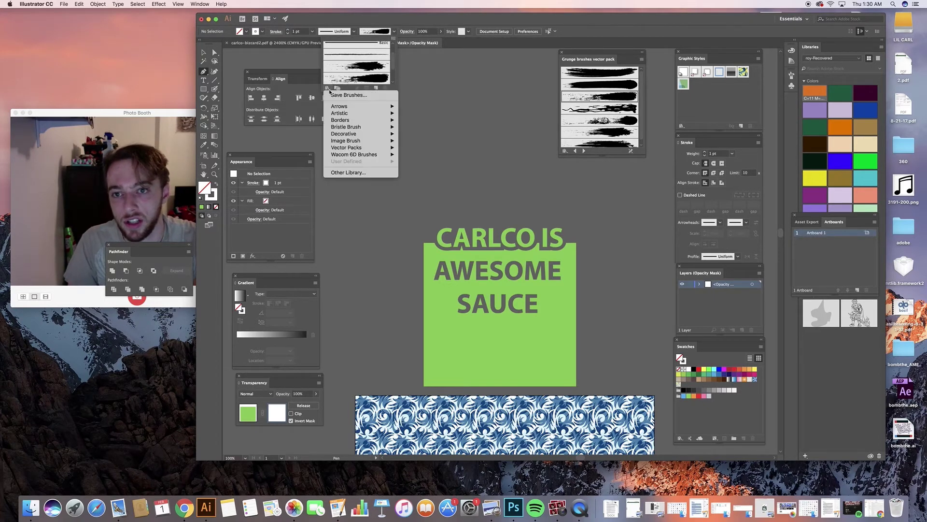
mouse_move(363, 150)
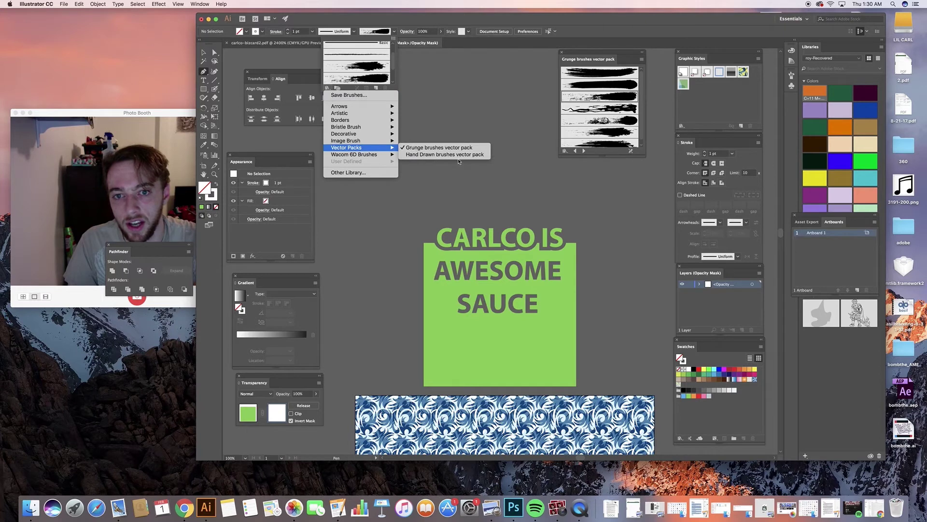
click(541, 354)
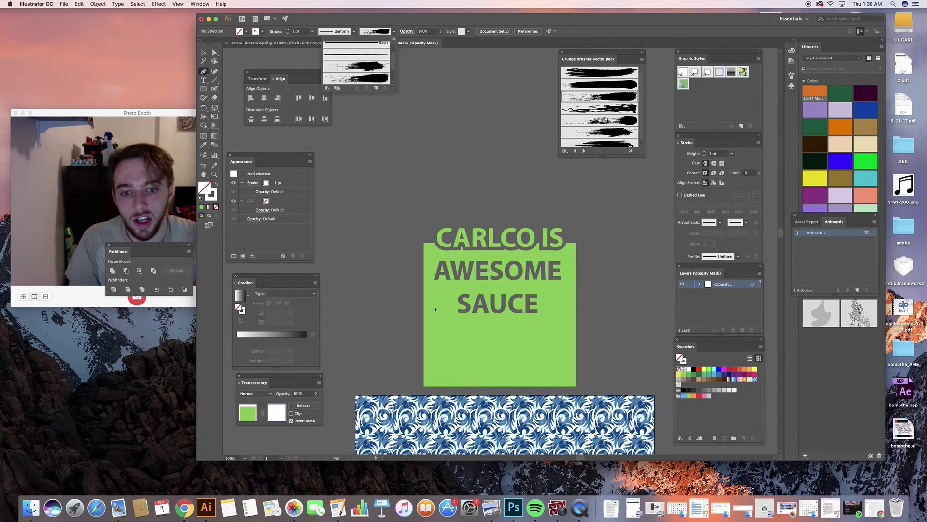
click(428, 321)
Draw a curved pen path across the lower square and apply the grunge brush.
click(419, 321)
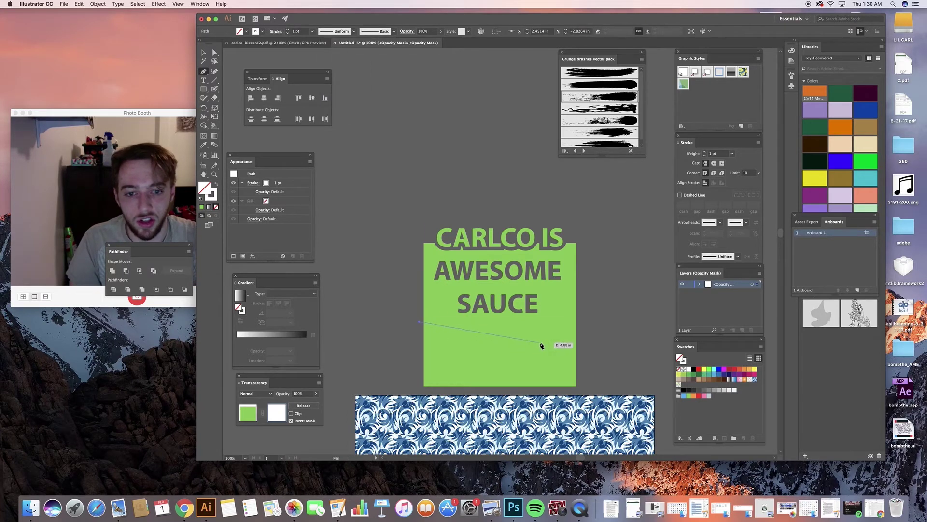
drag(557, 341, 660, 303)
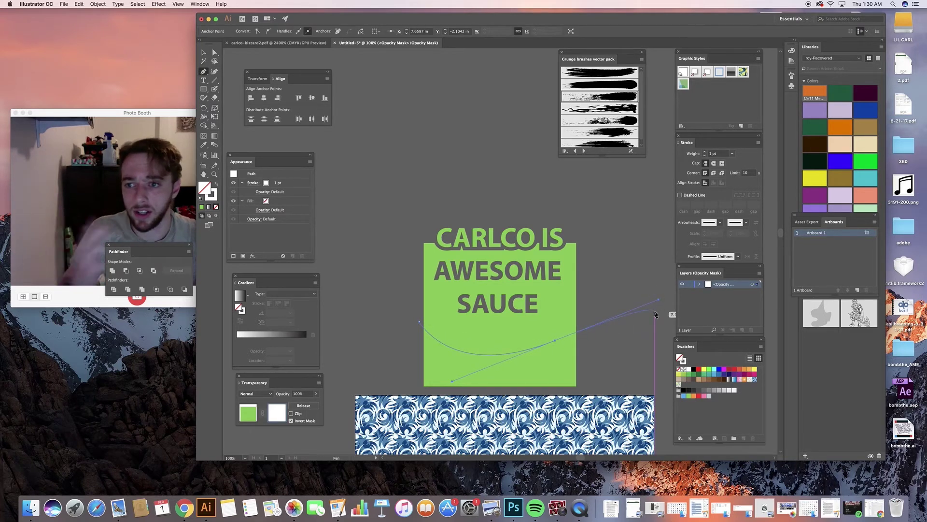
key(v)
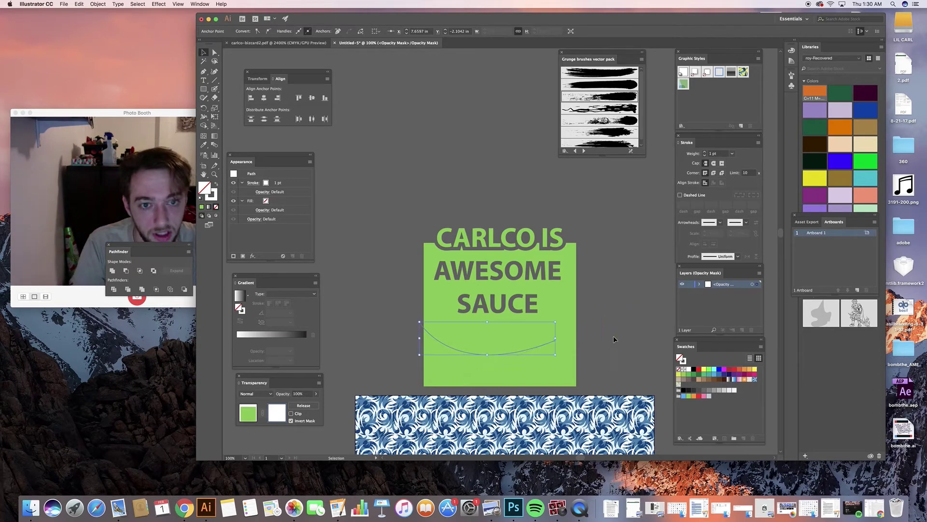
click(623, 131)
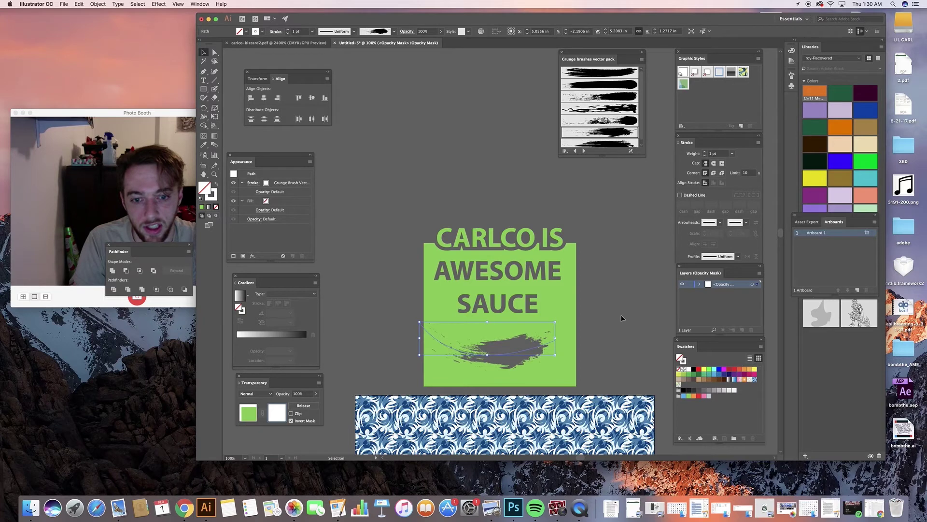
click(609, 333)
Drag the stroke's end anchor further right and inspect it zoomed in.
key(a)
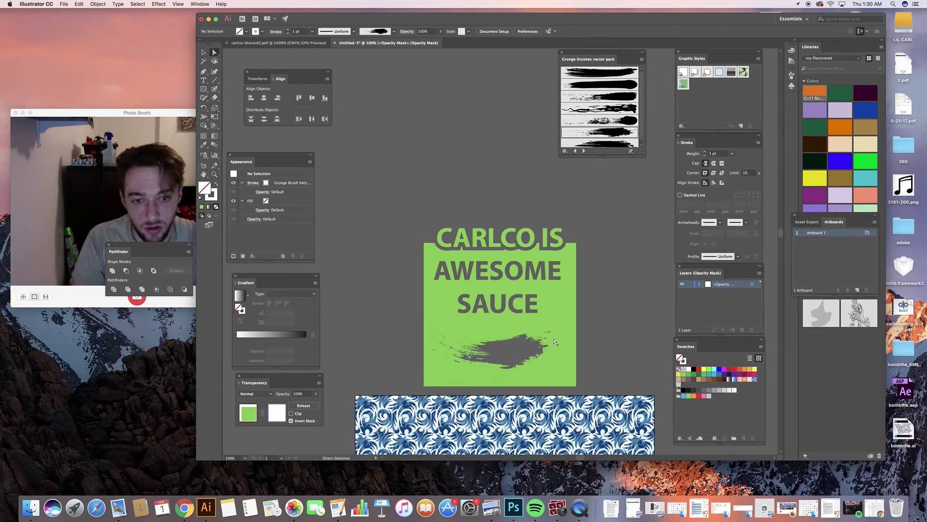
click(555, 336)
drag(554, 335, 581, 330)
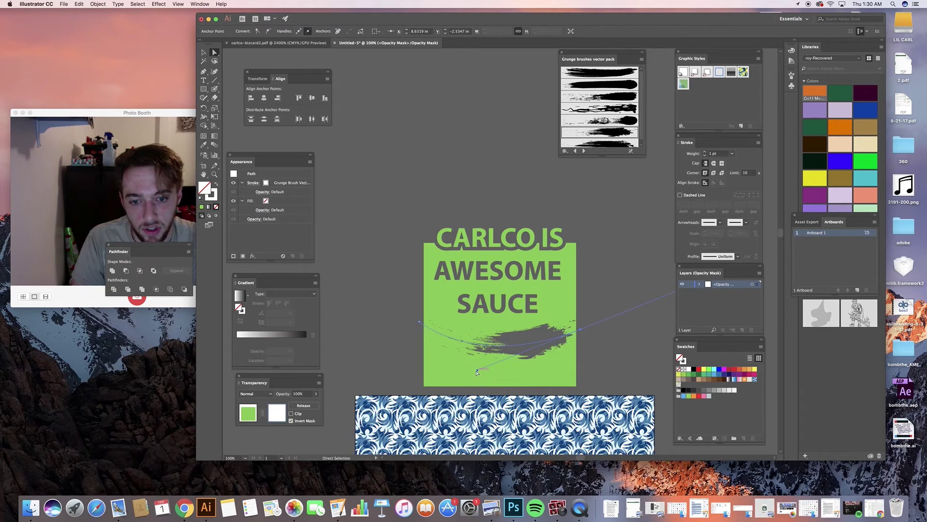
key(super+equal)
key(super+equal)
key(super+equal)
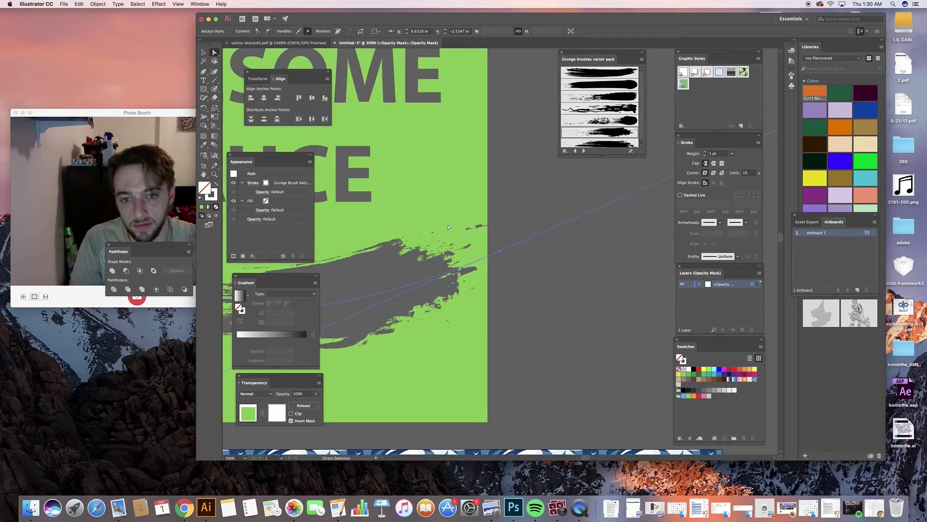
click(517, 302)
key(super+minus)
key(super+minus)
key(super+minus)
key(super+minus)
key(super+minus)
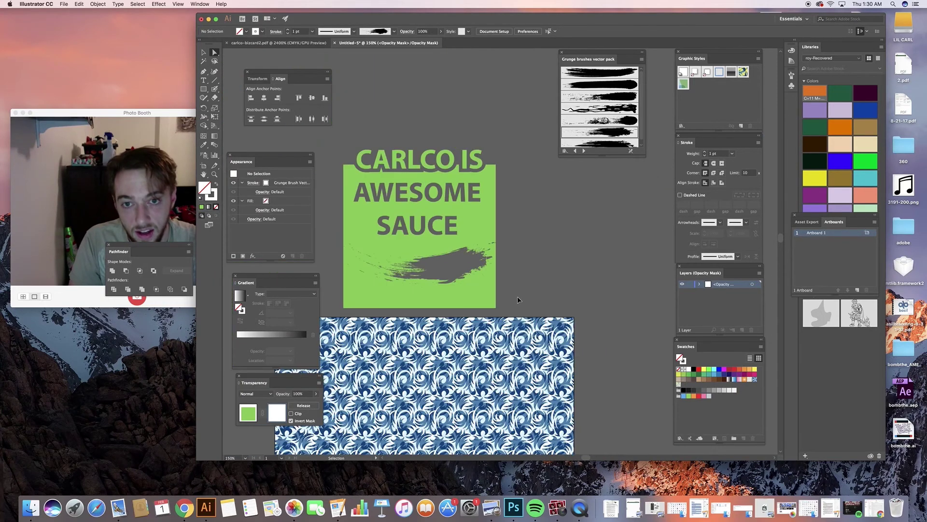
key(super+equal)
key(super+equal)
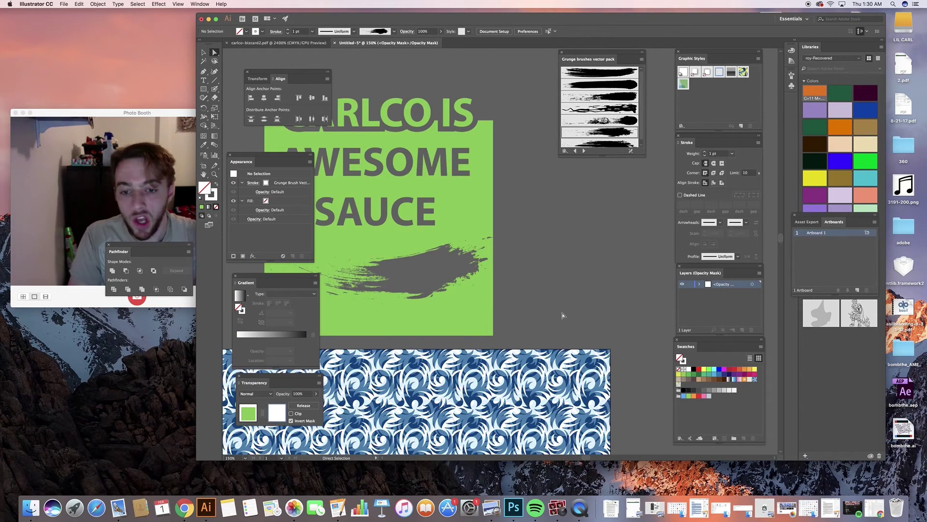
scroll(541, 314, left, 5)
scroll(573, 344, up, 5)
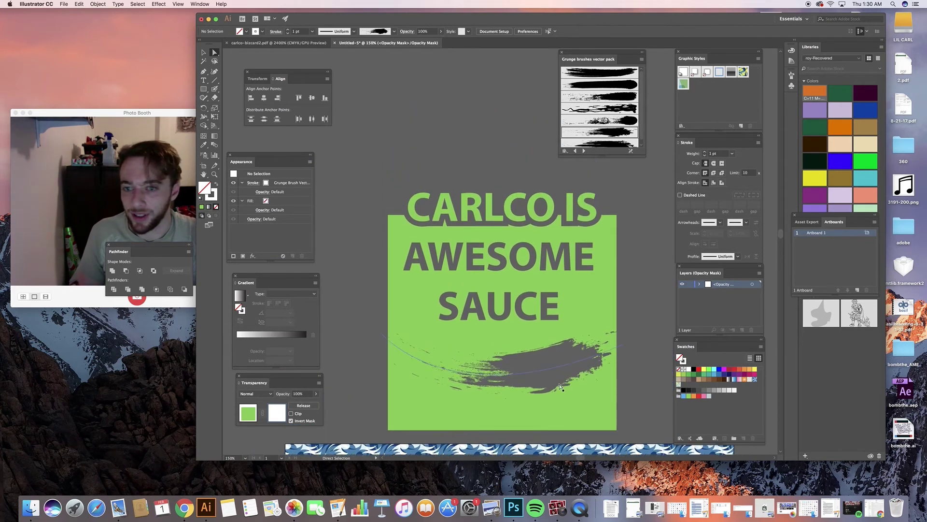
scroll(560, 386, down, 1)
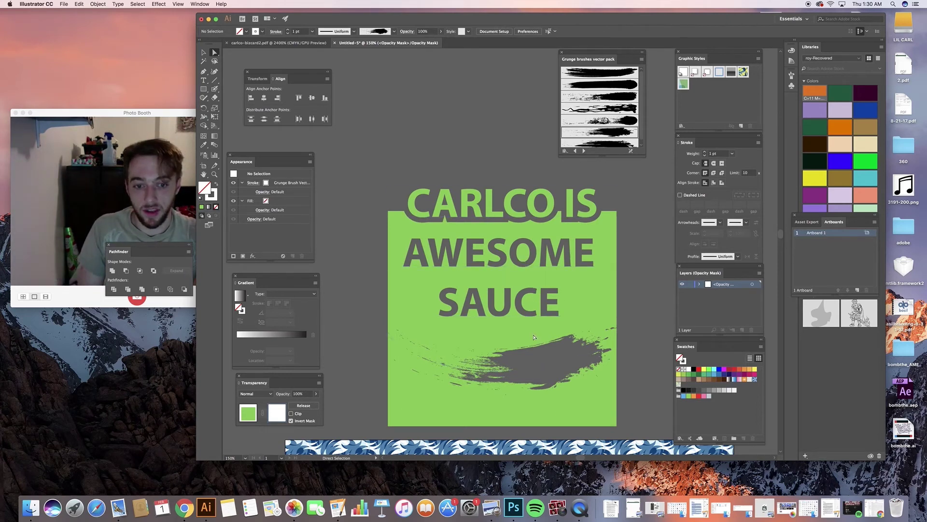
click(248, 413)
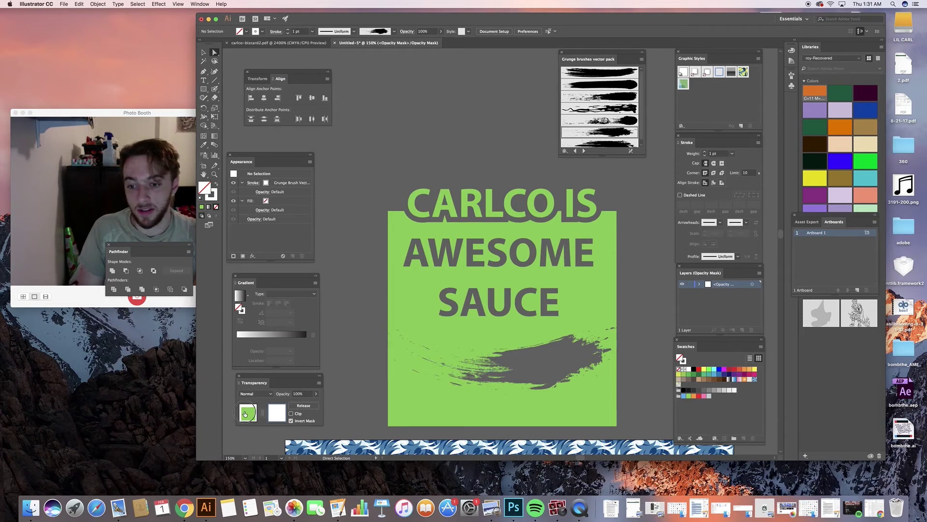
click(276, 412)
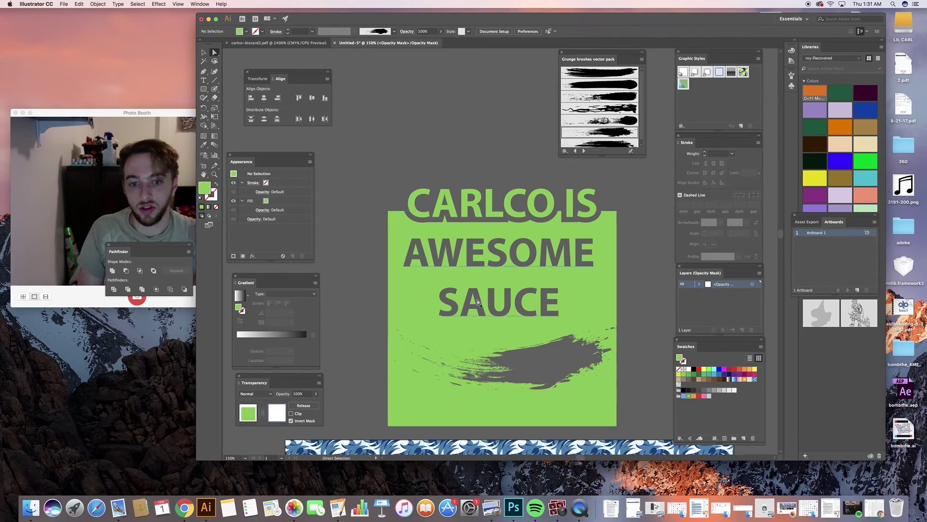
key(v)
click(478, 302)
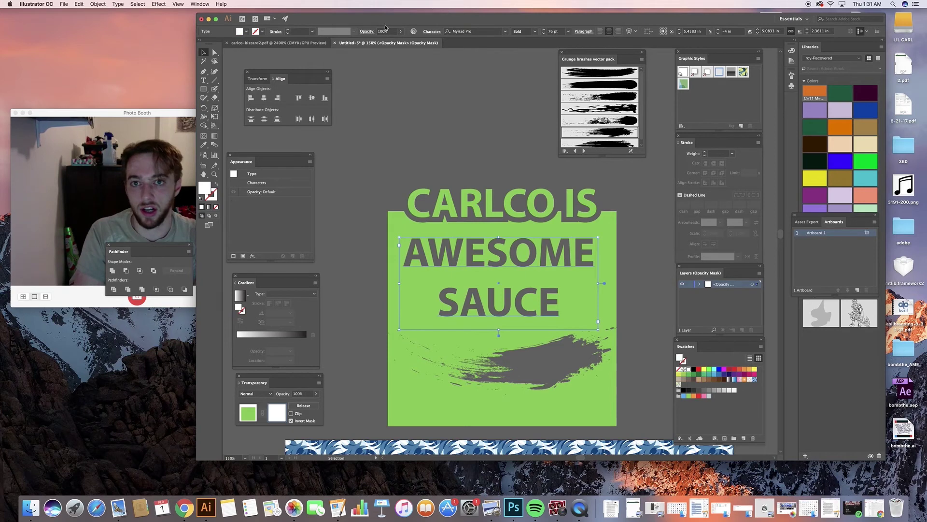
click(392, 169)
scroll(385, 193, down, 3)
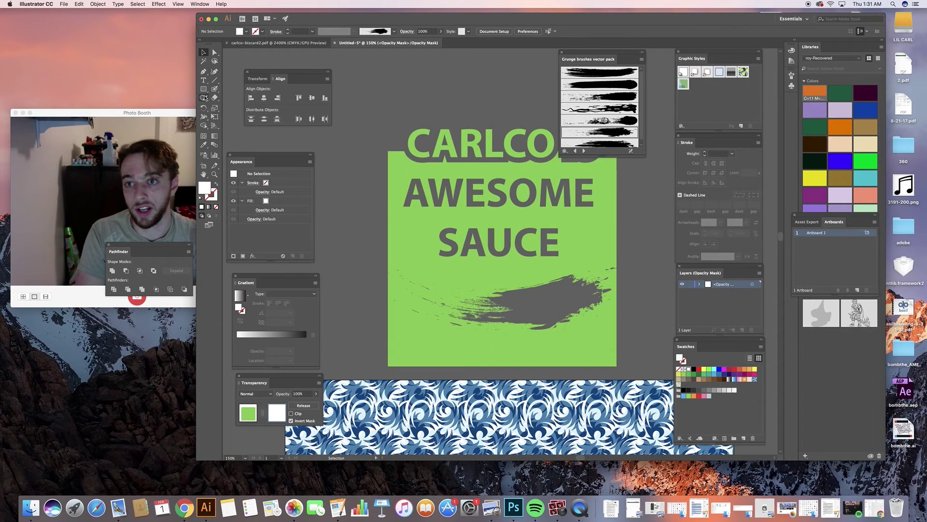
Draw a thin rectangle band along the green square's bottom edge.
click(204, 89)
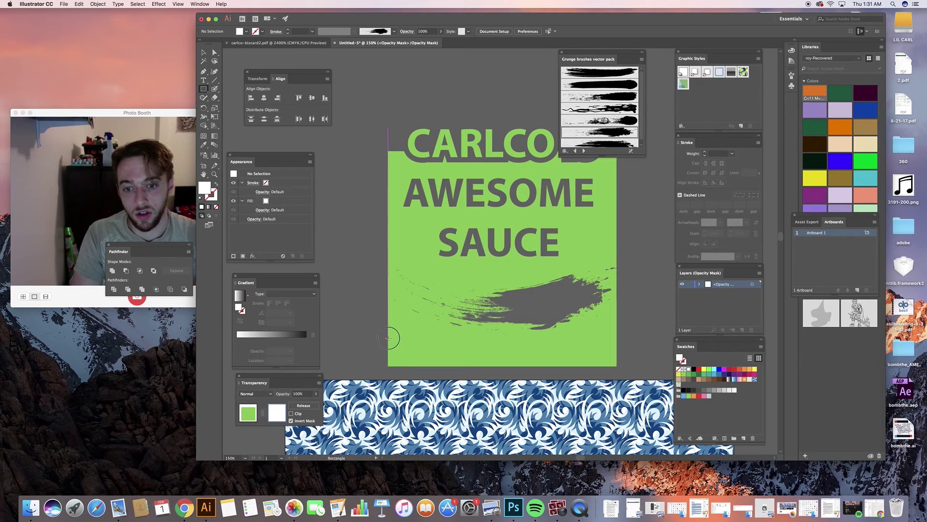
drag(389, 338, 617, 367)
click(203, 53)
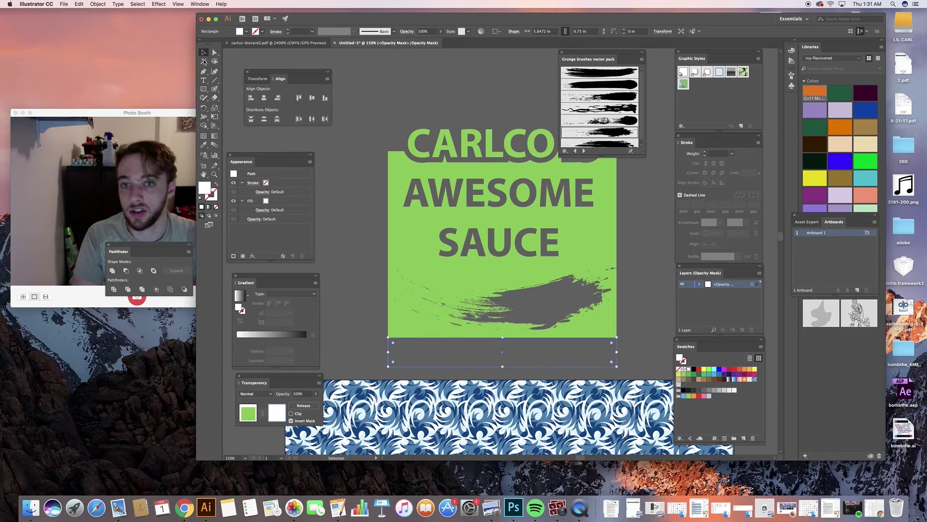
Fill the band with a linear gradient whose left stop is set to 0% opacity, removing the dark end stop.
click(729, 379)
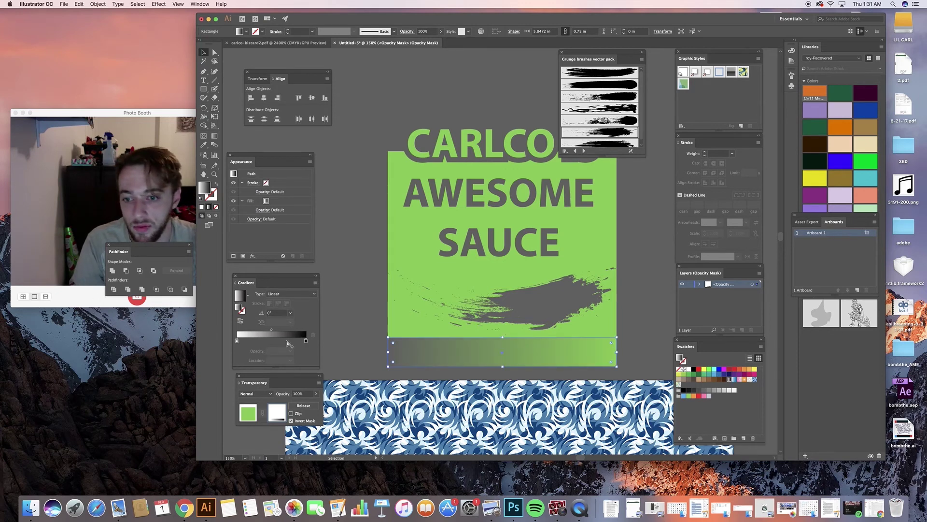
click(262, 345)
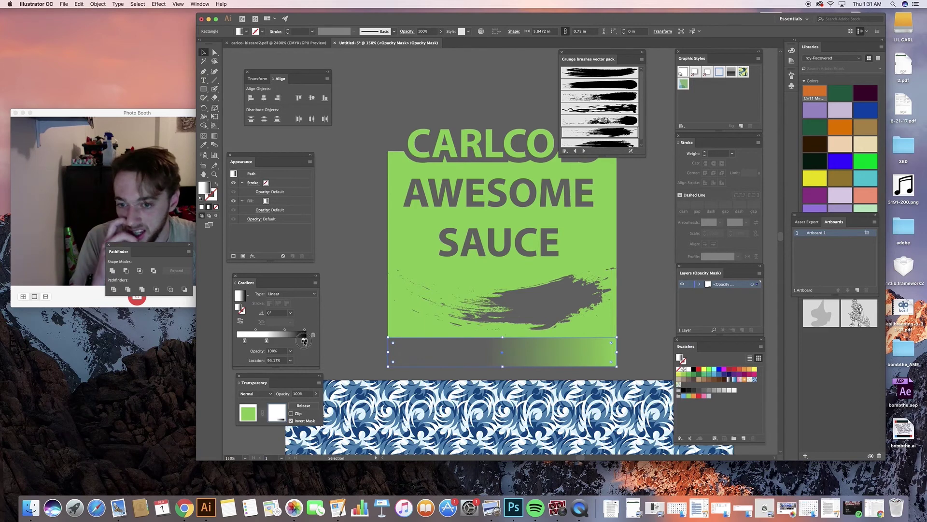
click(306, 341)
click(313, 336)
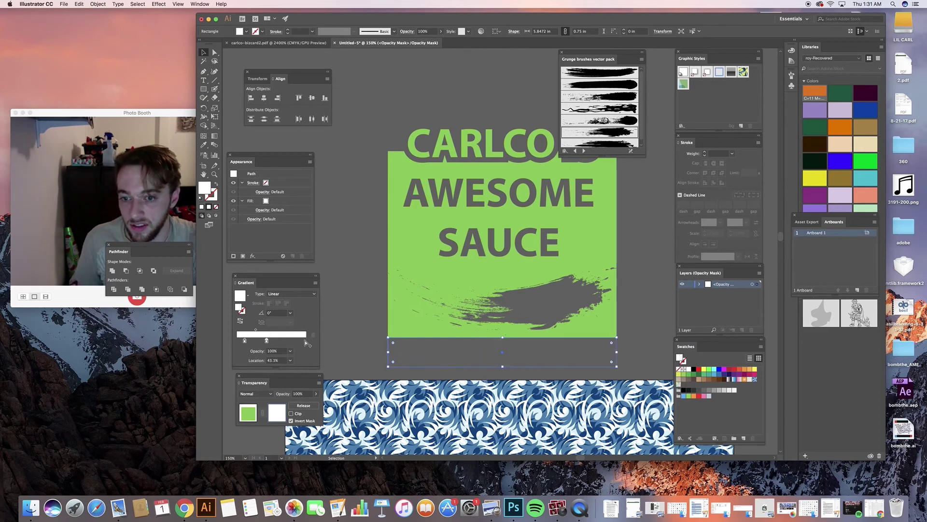
click(271, 343)
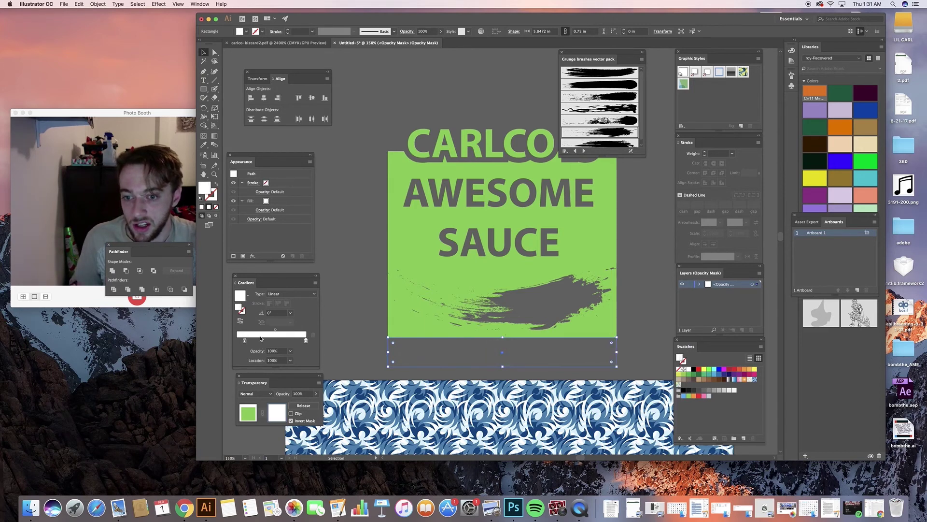
drag(245, 343, 233, 343)
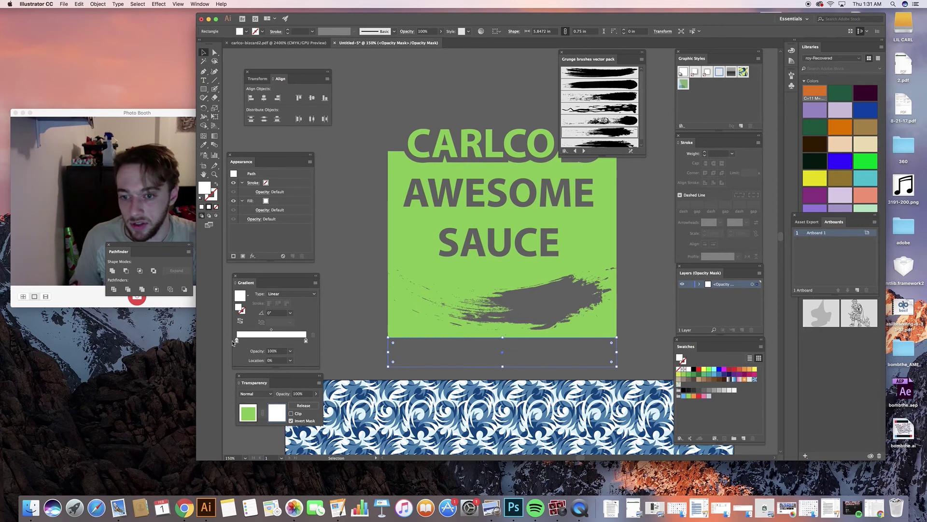
click(290, 351)
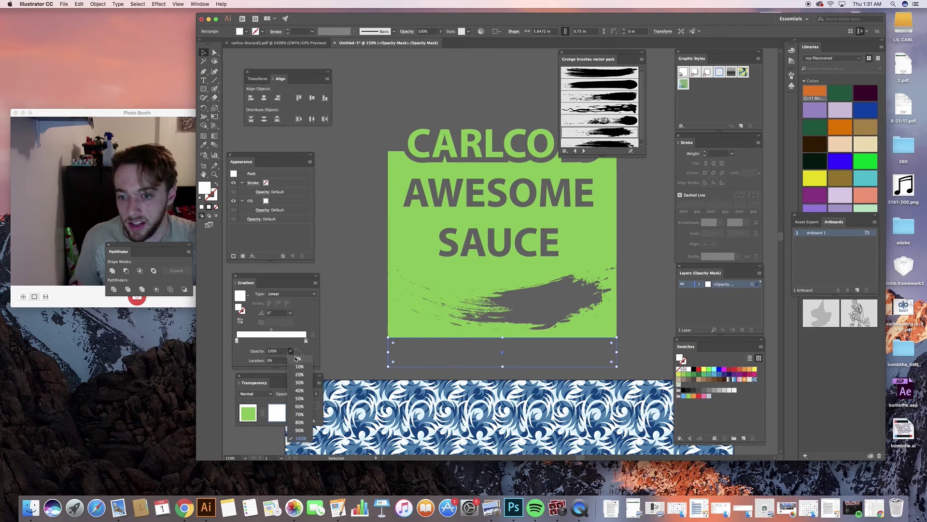
click(295, 363)
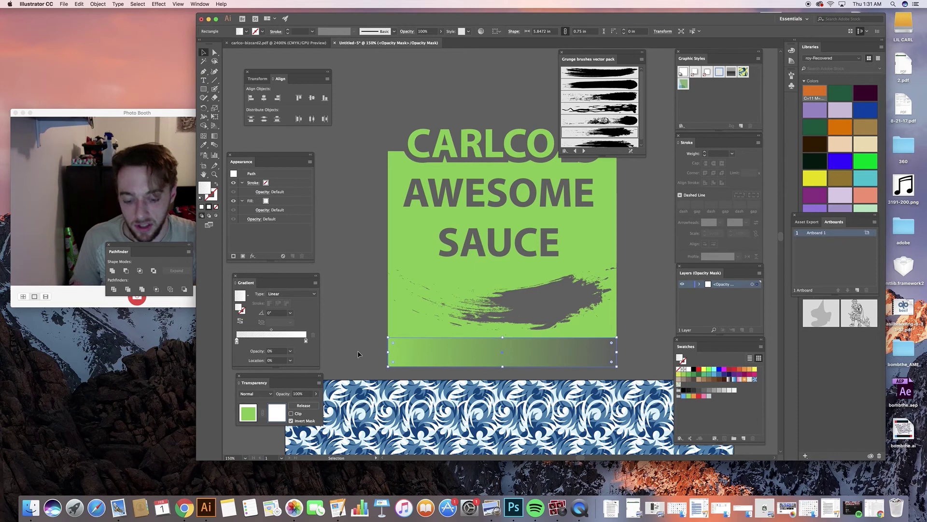
Run the gradient vertically across the band at 90°, reverse its direction, and deselect it.
key(g)
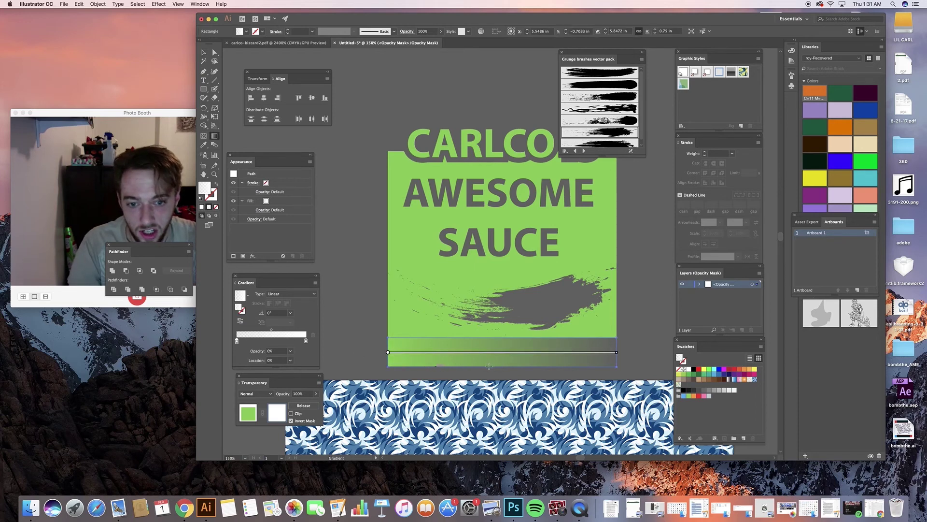
drag(502, 365, 502, 341)
click(239, 320)
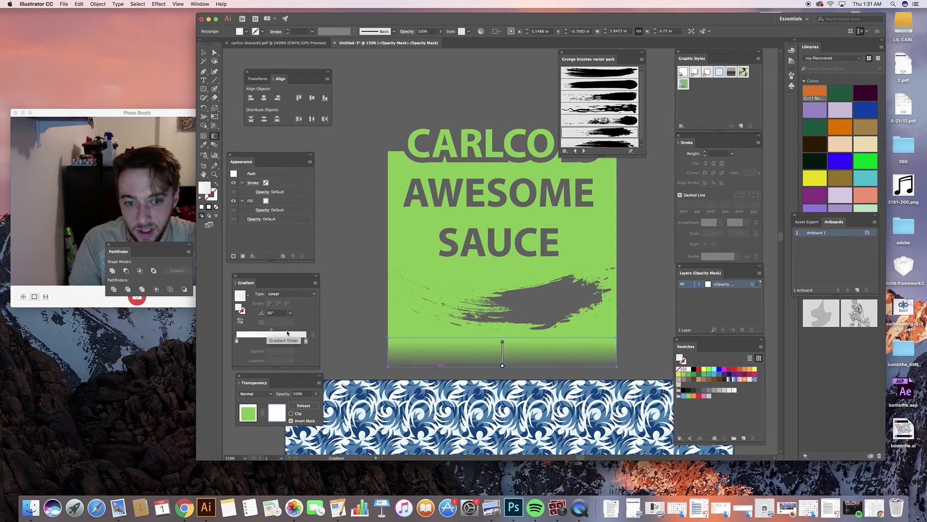
key(v)
click(344, 321)
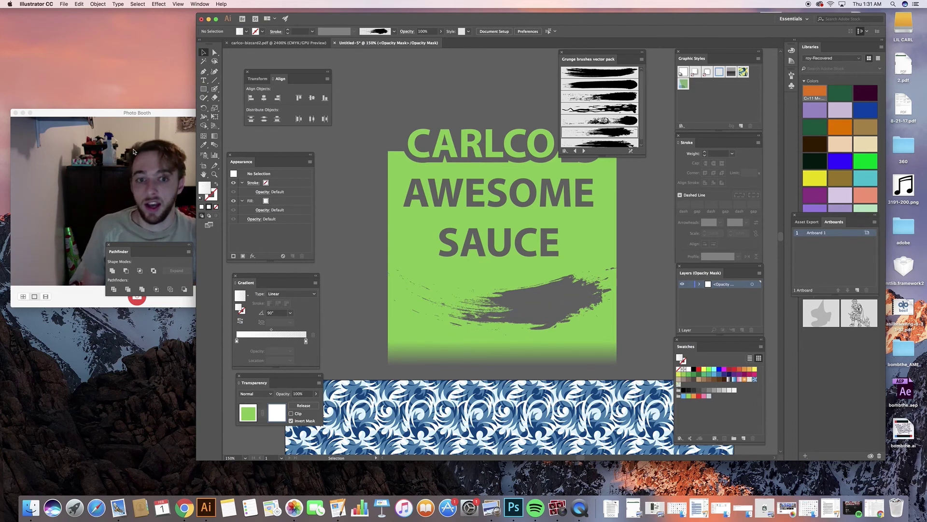
scroll(403, 384, up, 3)
scroll(402, 384, up, 2)
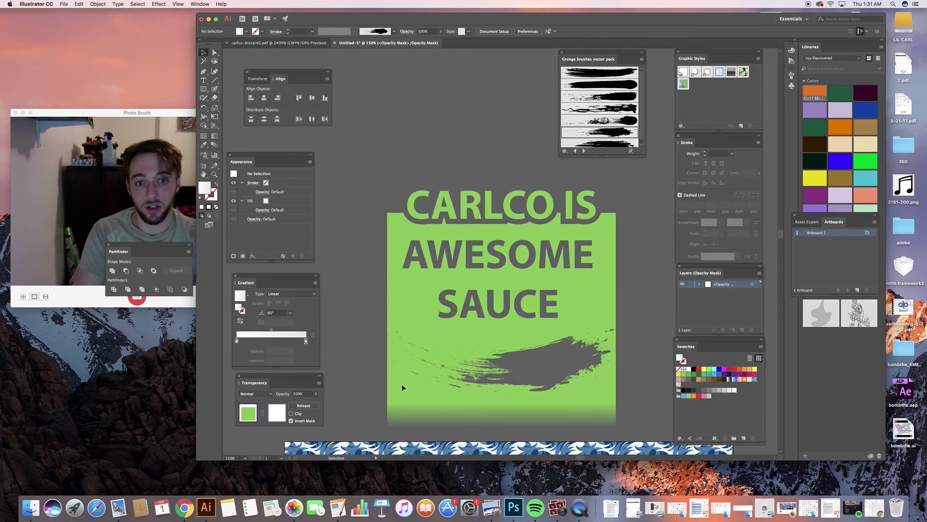
scroll(402, 384, right, 2)
click(116, 116)
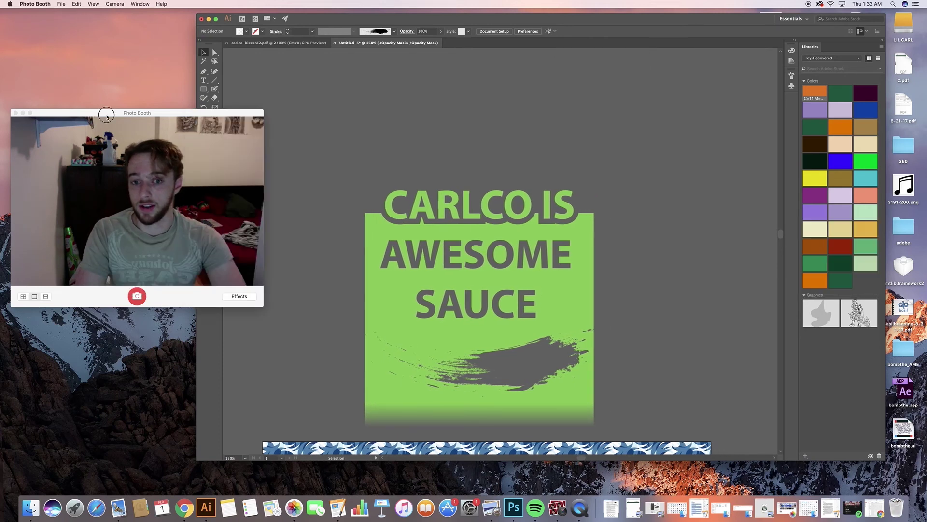
drag(117, 115, 191, 131)
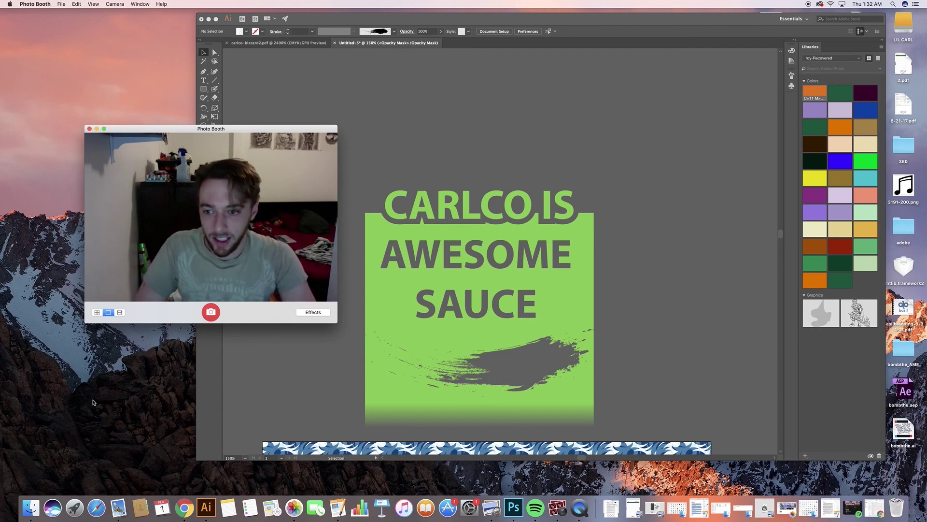
right_click(576, 505)
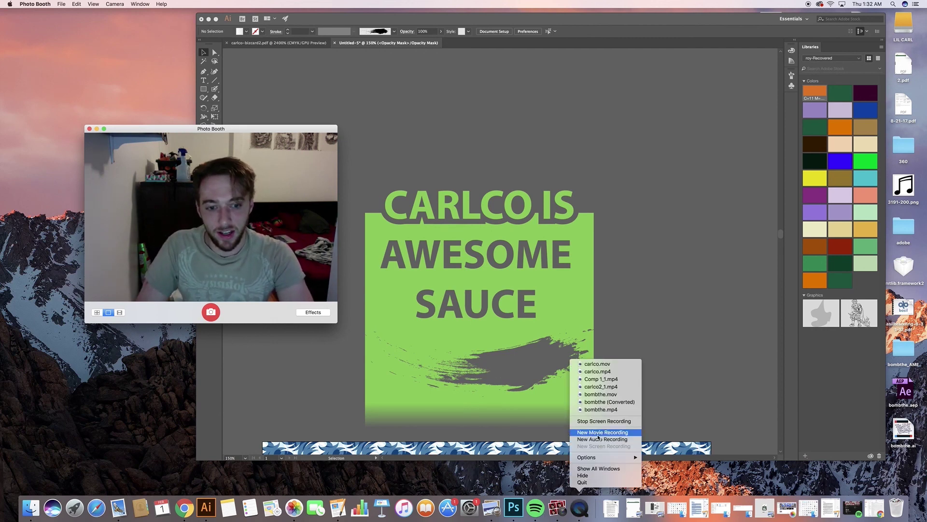